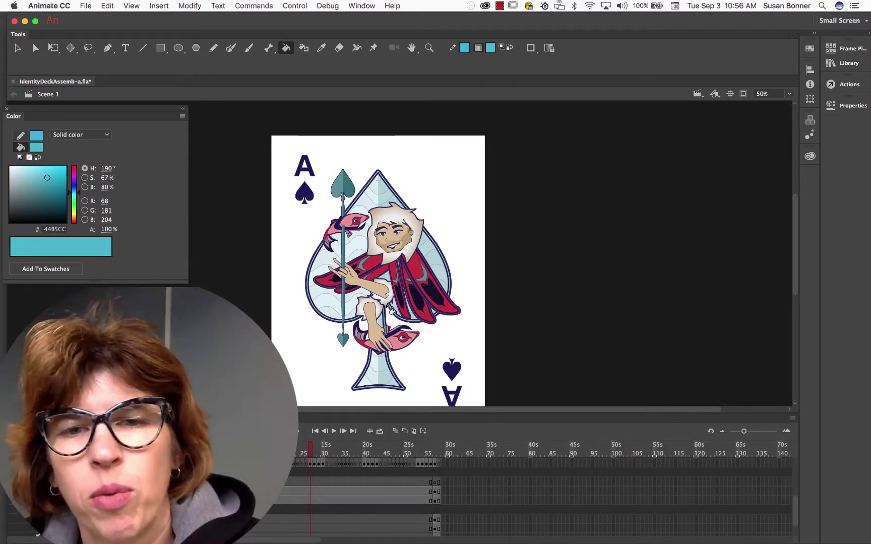
# Step: Scrub the timeline to view the King of Hearts card and return to the Ace of Spades card
pyautogui.moveTo(310, 448); pyautogui.dragTo(372, 457)
pyautogui.press('Return')
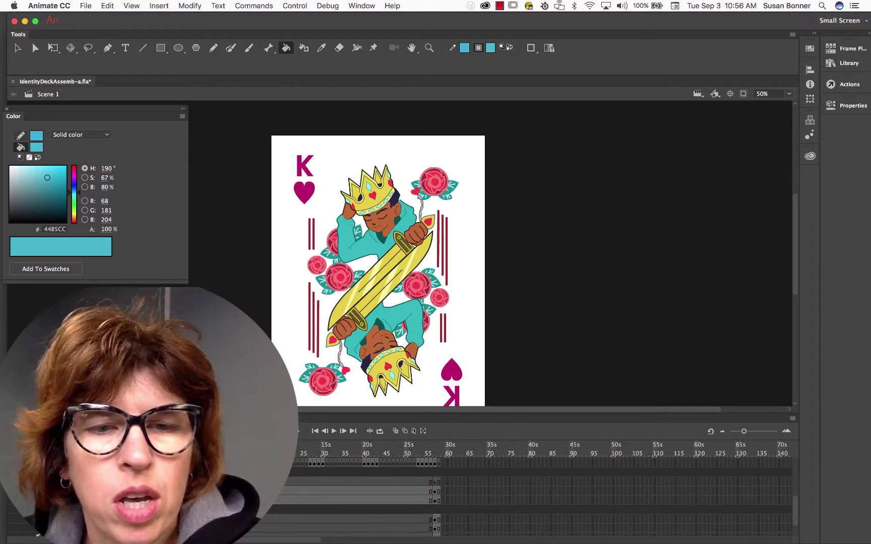
pyautogui.click(316, 457)
pyautogui.moveTo(317, 457); pyautogui.dragTo(311, 457)
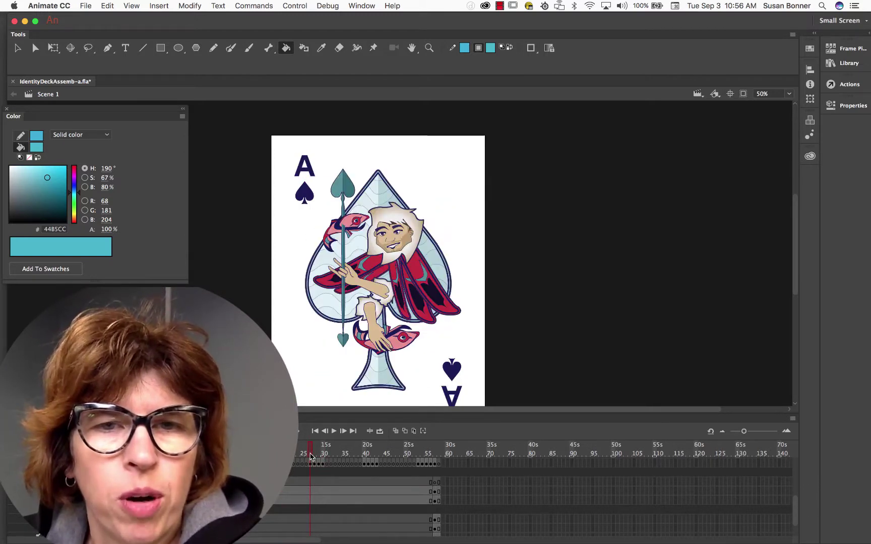
# Step: Switch to the Identity Deck spreadsheet in Chrome and select the d98285 skin colour cell
pyautogui.moveTo(2, 537)
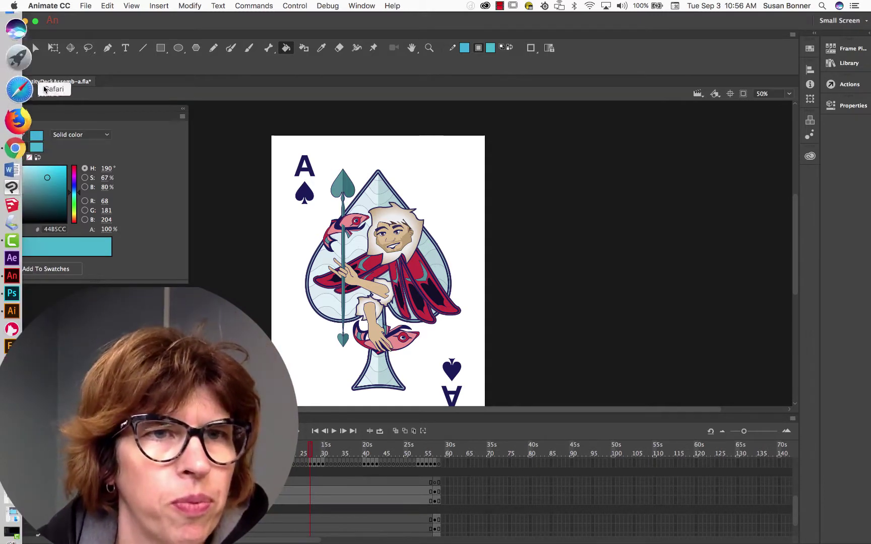
pyautogui.moveTo(104, 21); pyautogui.dragTo(92, 68)
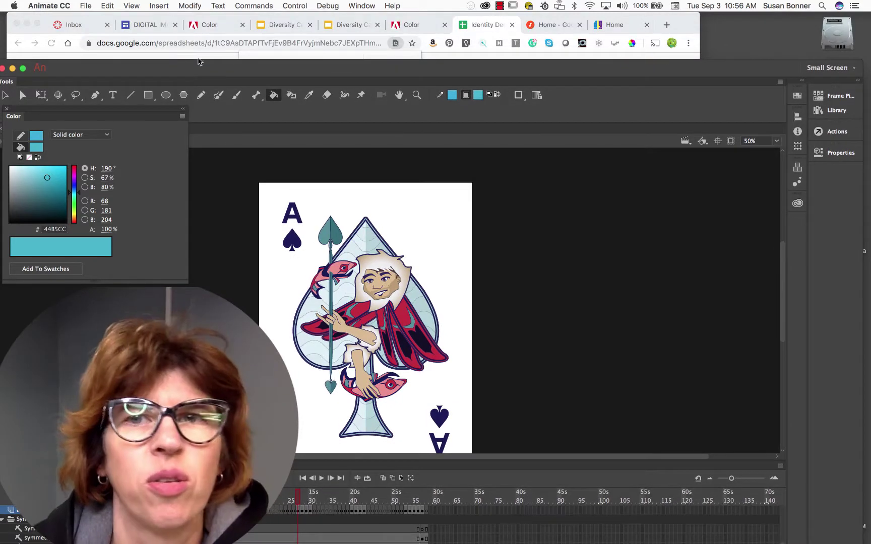
pyautogui.click(316, 49)
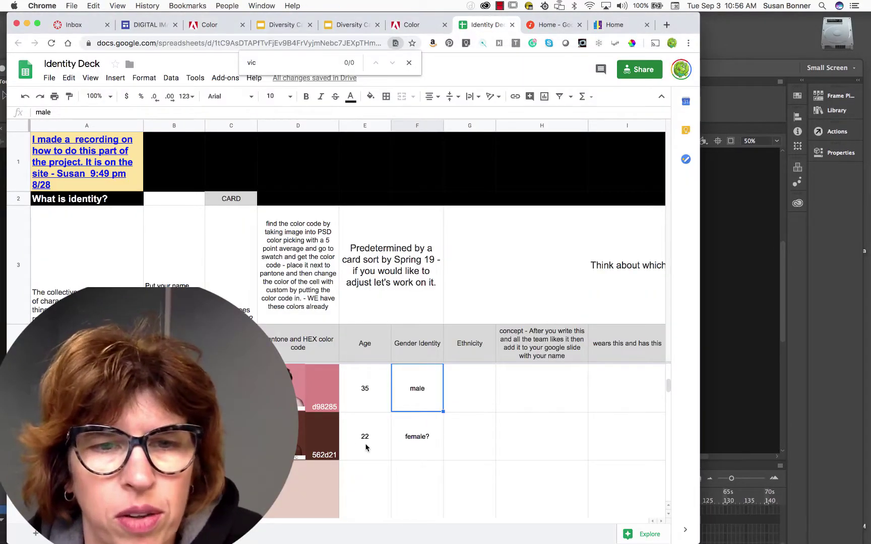
pyautogui.click(332, 402)
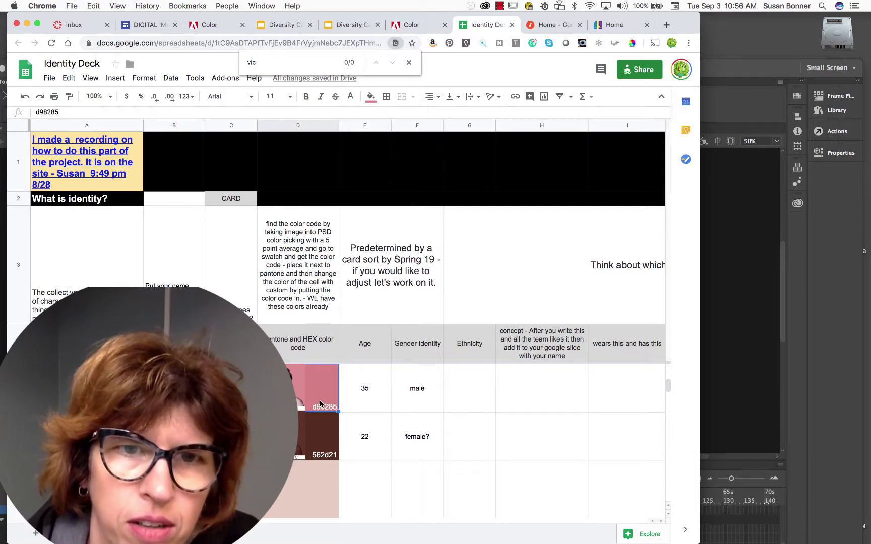
# Step: Examine the colour codes, ages, gender identities and concepts listed for the other cards, and the card name in the d98285 row
pyautogui.scroll(-5, 453, 439)
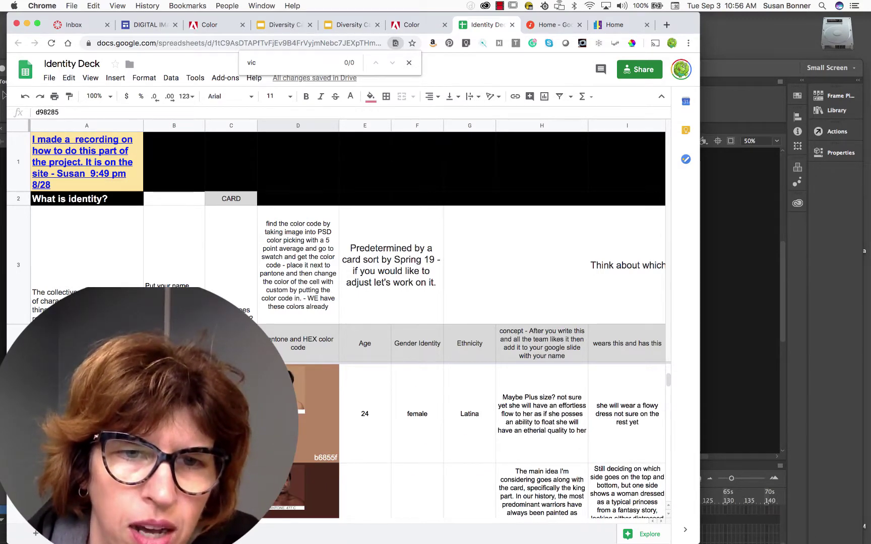
pyautogui.scroll(-4, 453, 439)
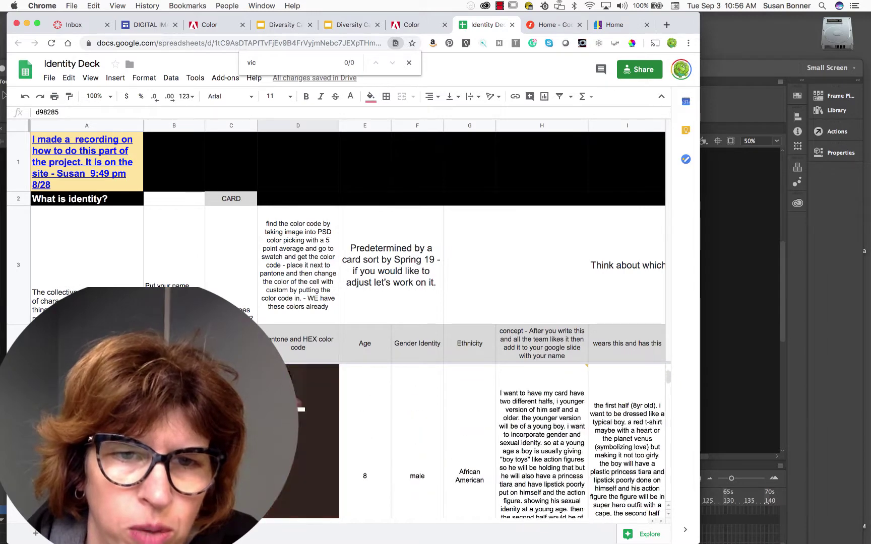
pyautogui.scroll(-2, 454, 438)
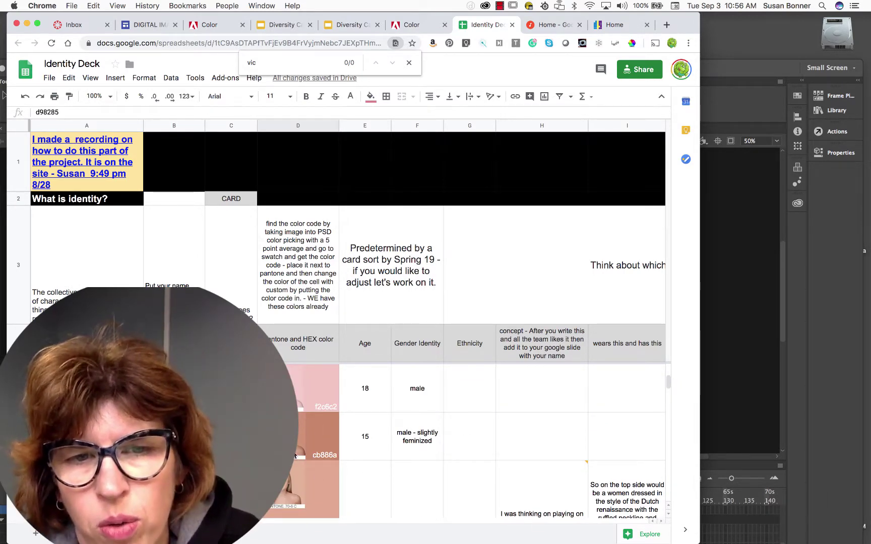
pyautogui.scroll(-5, 318, 498)
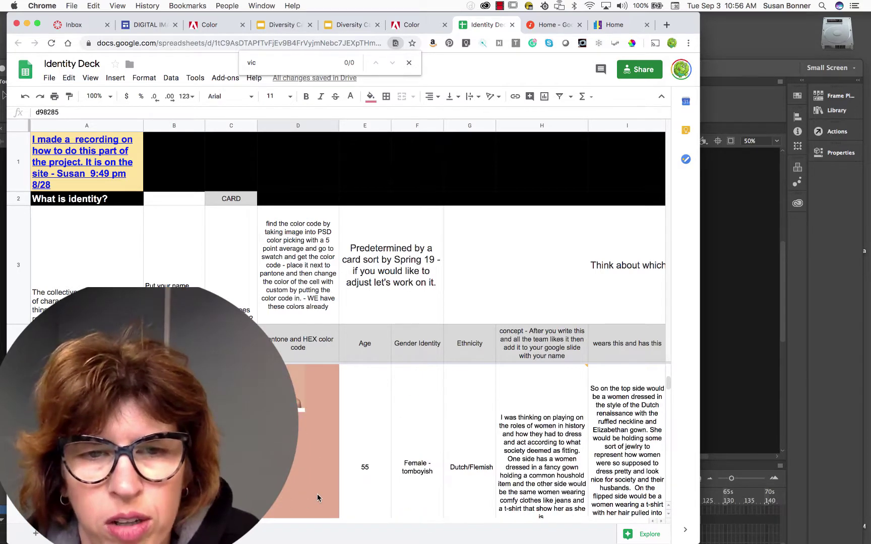
pyautogui.scroll(-5, 317, 498)
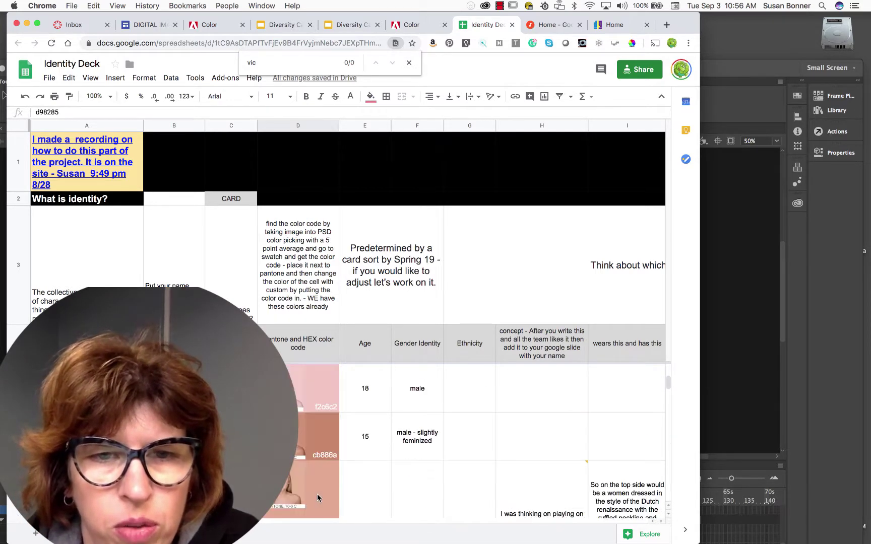
pyautogui.hscroll(3, 327, 466)
pyautogui.hscroll(-3, 395, 479)
pyautogui.scroll(3, 394, 478)
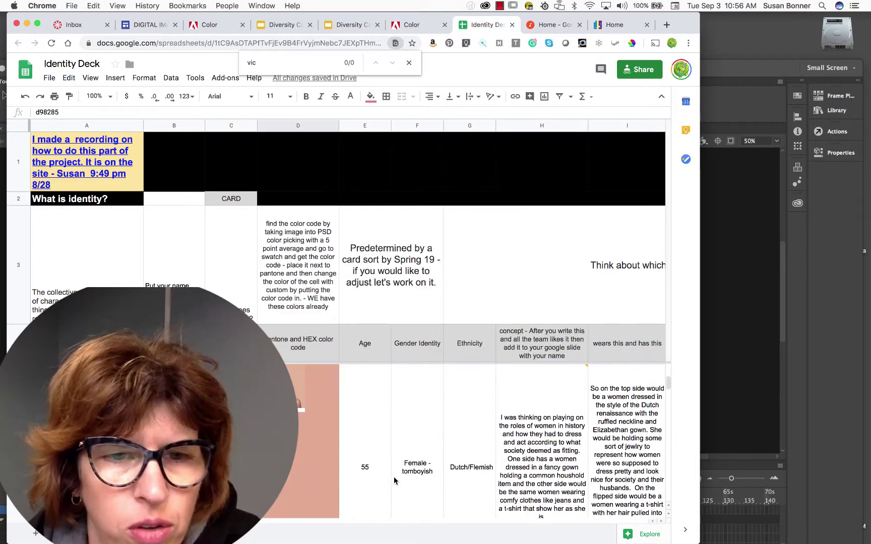
pyautogui.scroll(-1, 395, 480)
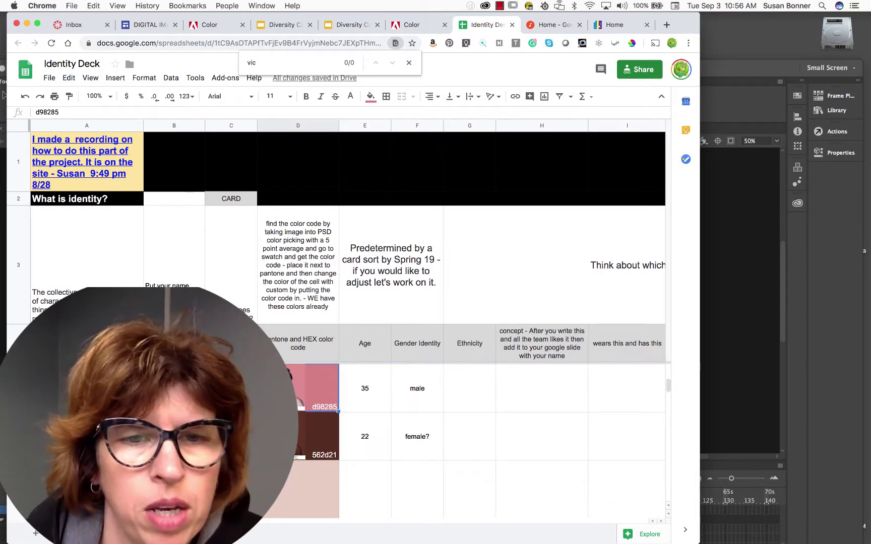
pyautogui.click(231, 428)
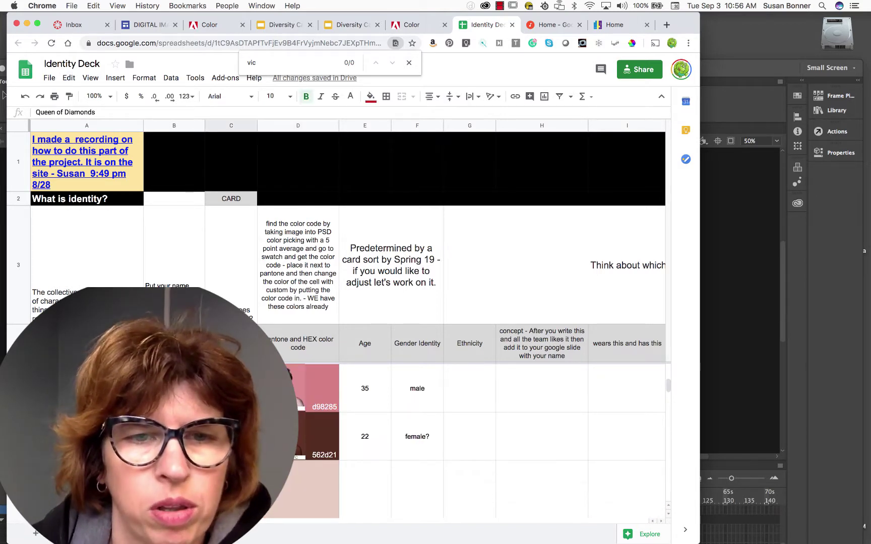
# Step: Copy the hex code d98285 out of its cell in the Pantone and HEX color code column
pyautogui.click(323, 406)
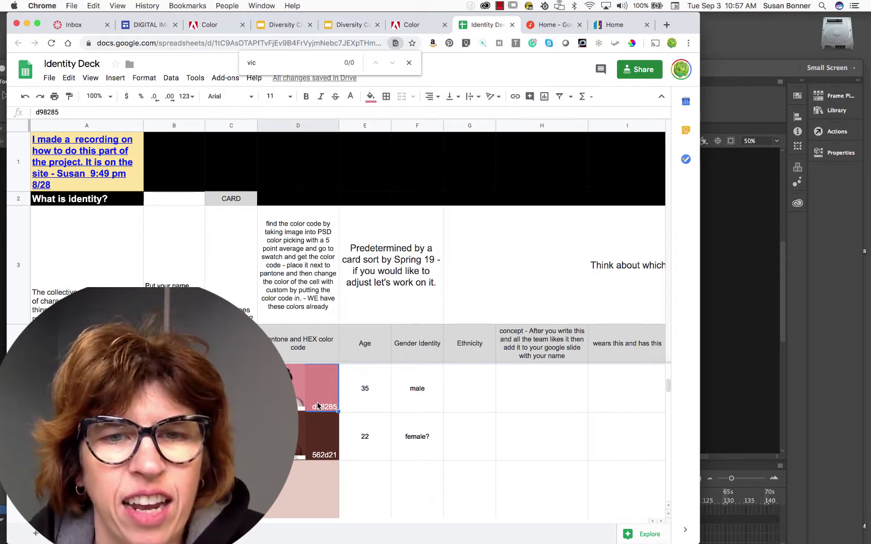
pyautogui.doubleClick(317, 401)
pyautogui.moveTo(317, 372); pyautogui.dragTo(340, 376)
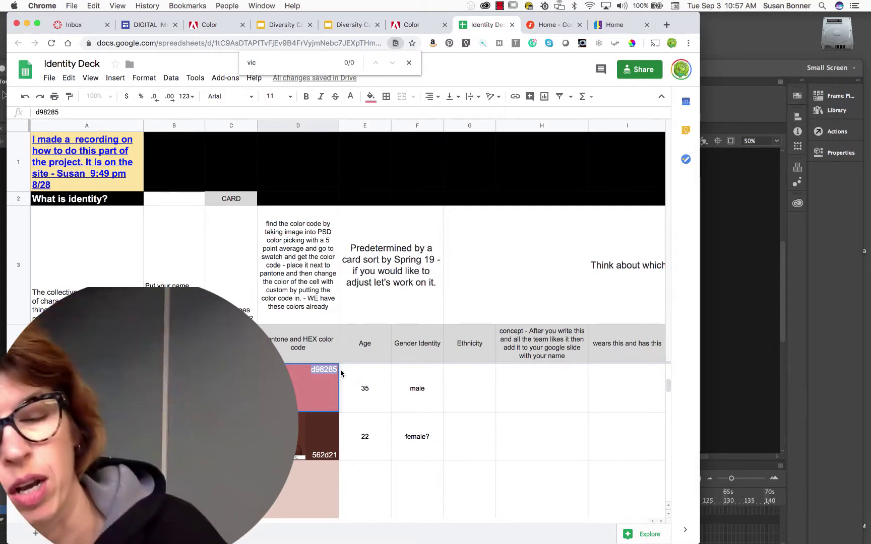
pyautogui.click(366, 389)
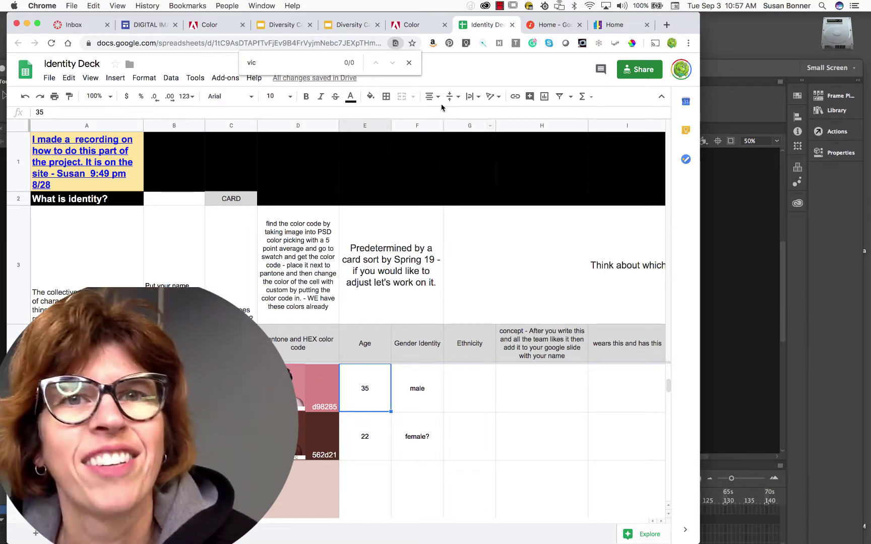
# Step: In Adobe Color, close the opened Venus Pan theme and start a new theme on the color wheel
pyautogui.click(417, 24)
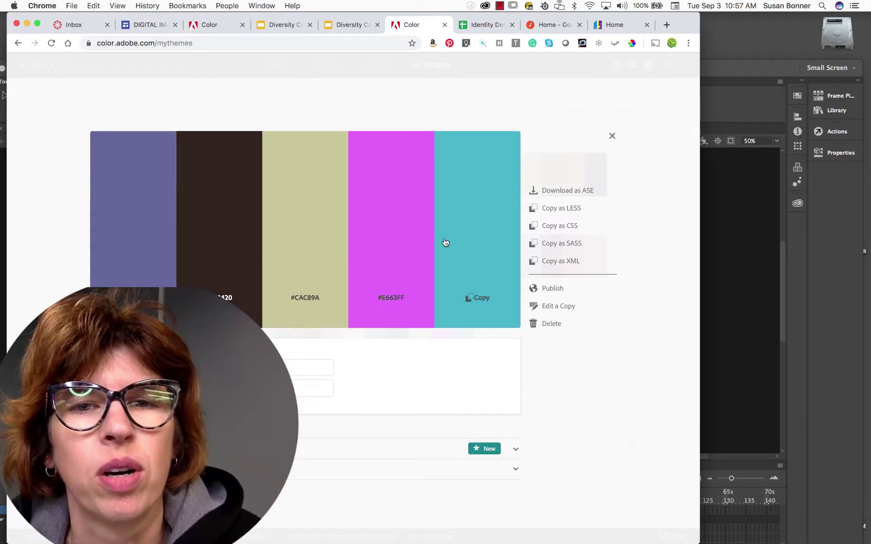
pyautogui.click(612, 135)
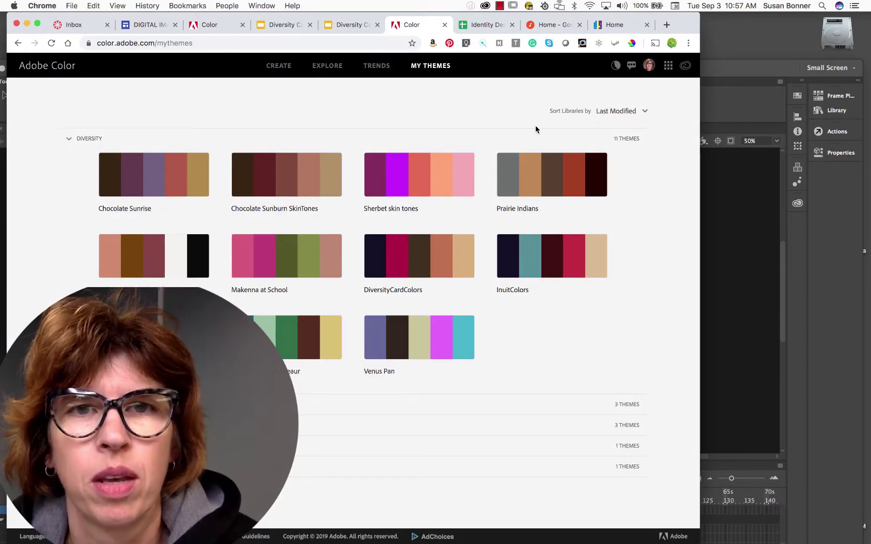
pyautogui.click(275, 66)
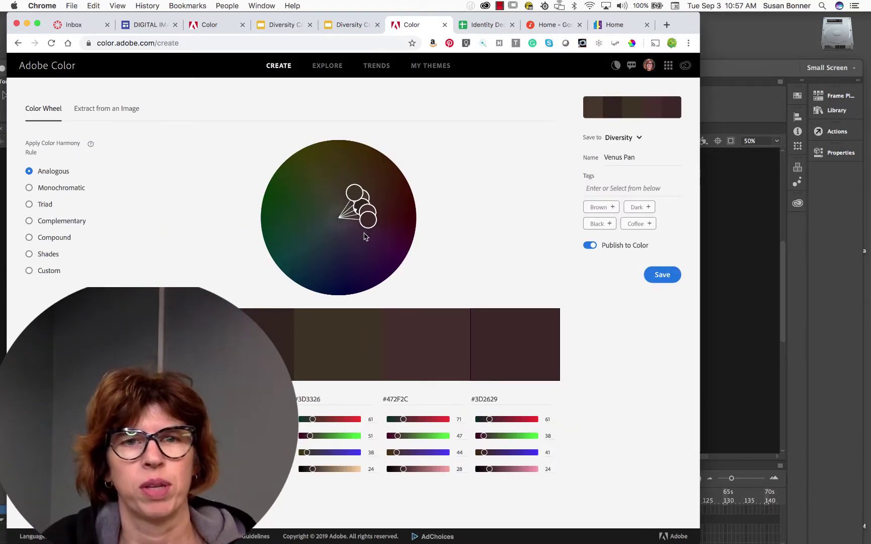
# Step: Spread the analogous harmony markers around the color wheel and set the base colour to #D98285
pyautogui.moveTo(367, 221); pyautogui.dragTo(294, 190)
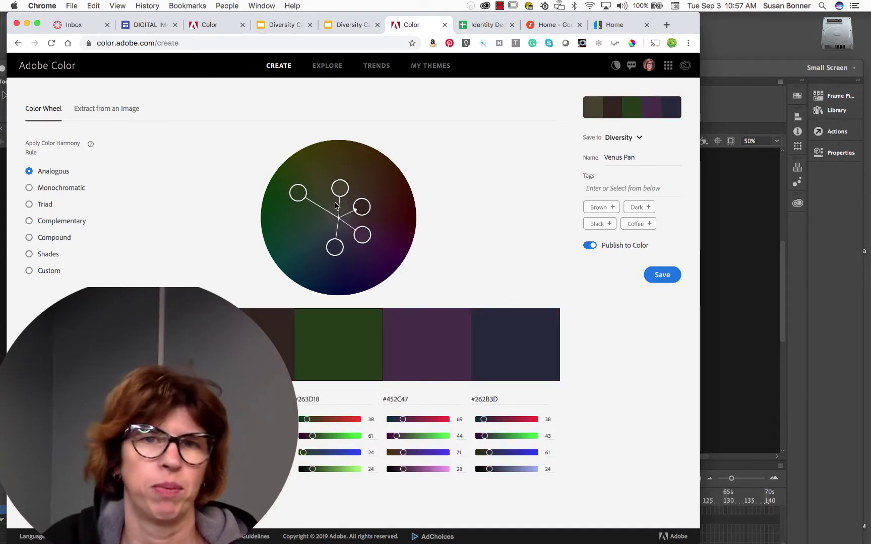
pyautogui.moveTo(348, 207); pyautogui.dragTo(403, 212)
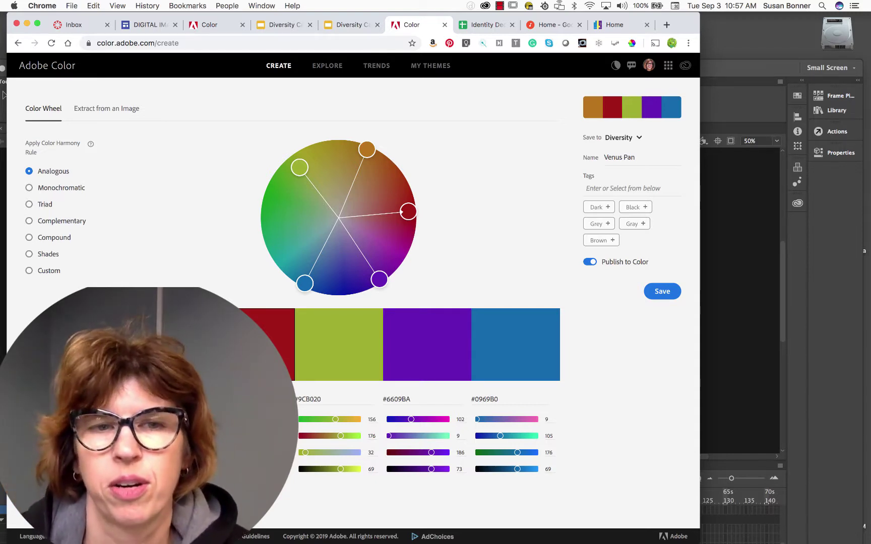
pyautogui.moveTo(408, 212); pyautogui.dragTo(370, 218)
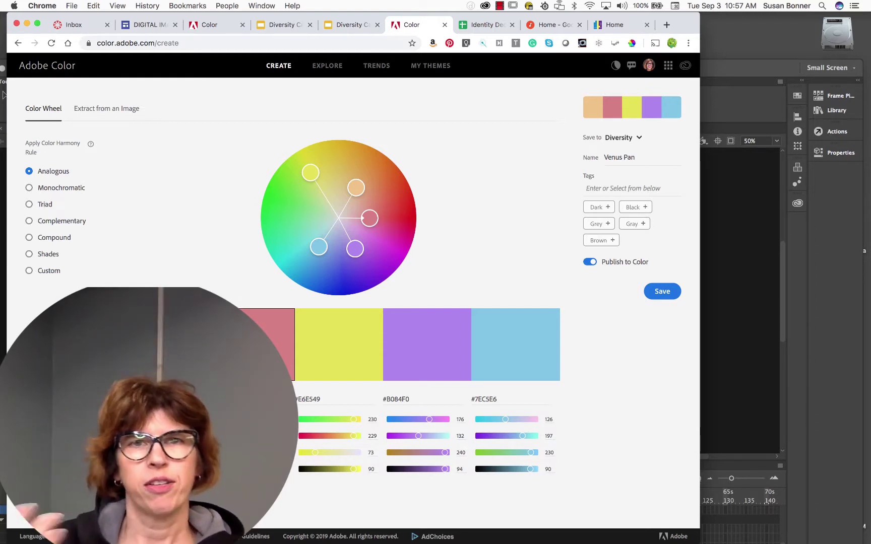
# Step: Try the Monochromatic, Triad and Complementary harmony rules on the pink base colour, ending with Compound
pyautogui.click(48, 194)
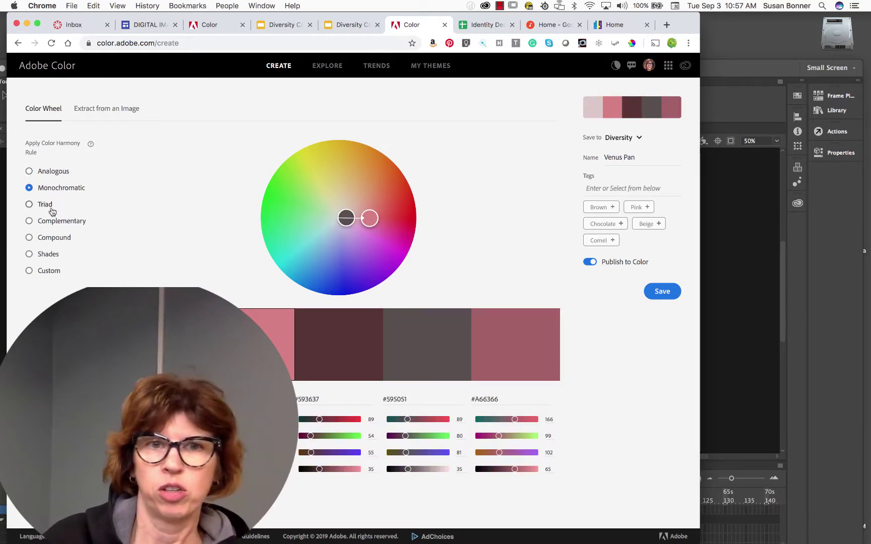
pyautogui.click(51, 209)
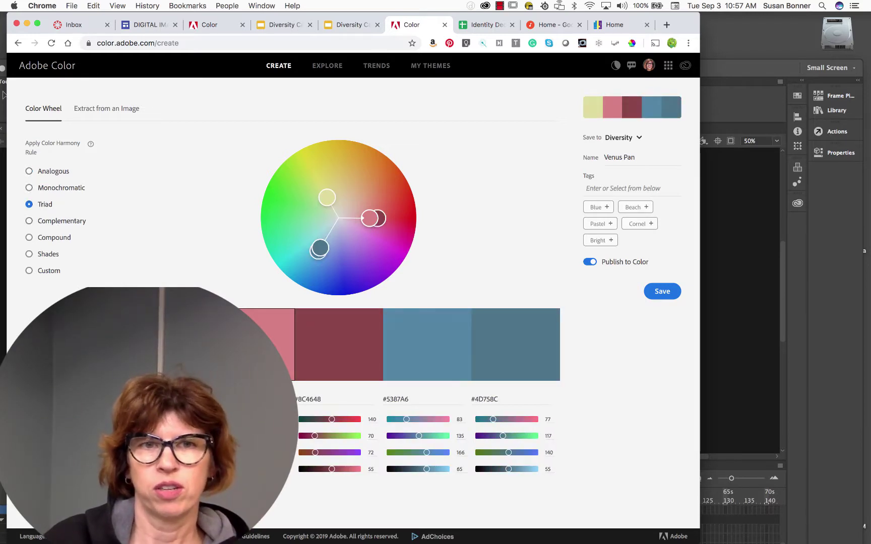
pyautogui.click(72, 224)
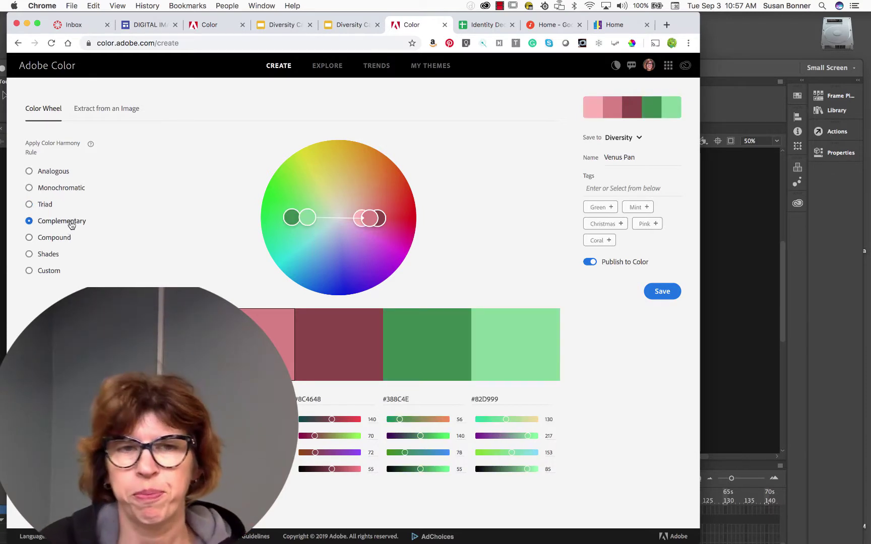
pyautogui.click(62, 239)
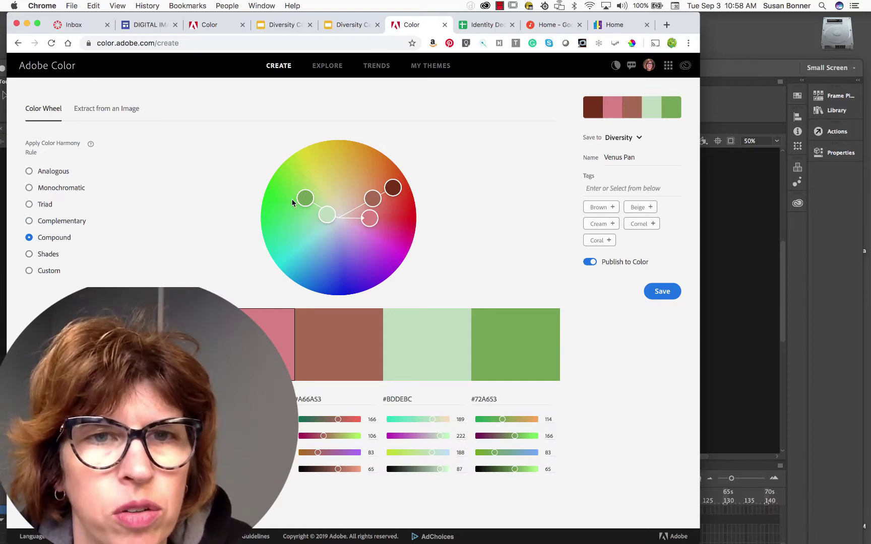
# Step: Shift the green marker slightly on the compound color wheel and bring the base swatch back to #D98285
pyautogui.moveTo(300, 196)
pyautogui.mouseDown()
pyautogui.moveTo(331, 206)
pyautogui.moveTo(303, 199)
pyautogui.mouseUp()
pyautogui.click(269, 315)
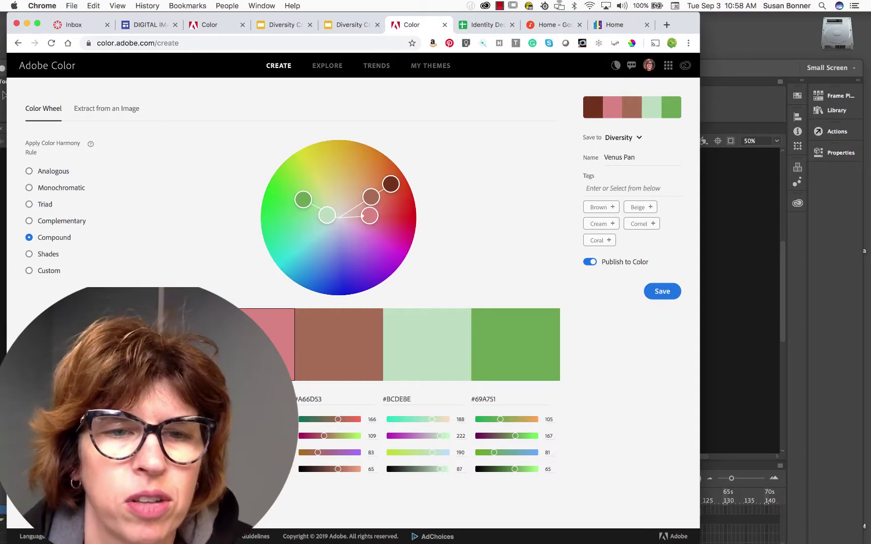
pyautogui.moveTo(241, 453); pyautogui.dragTo(243, 453)
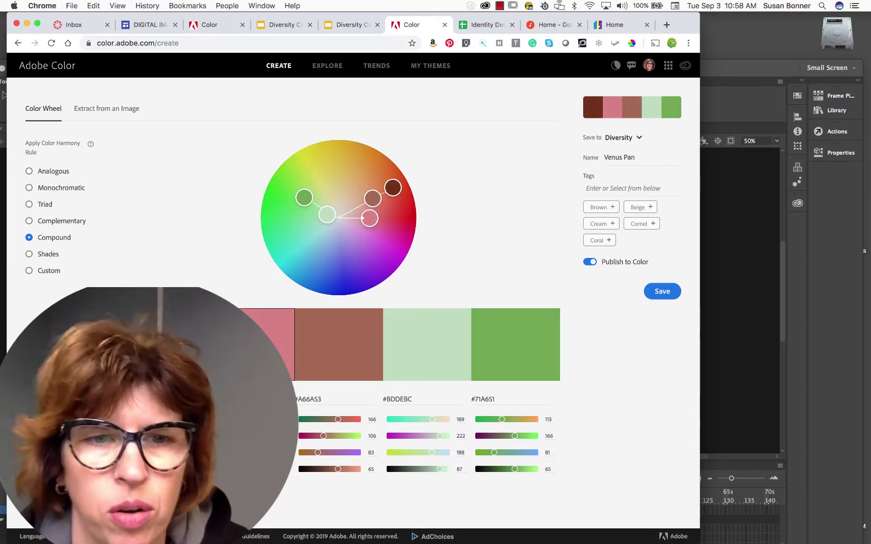
# Step: Set the harmony rule to Custom and change the reddish-brown middle swatch to #A87C45
pyautogui.click(51, 271)
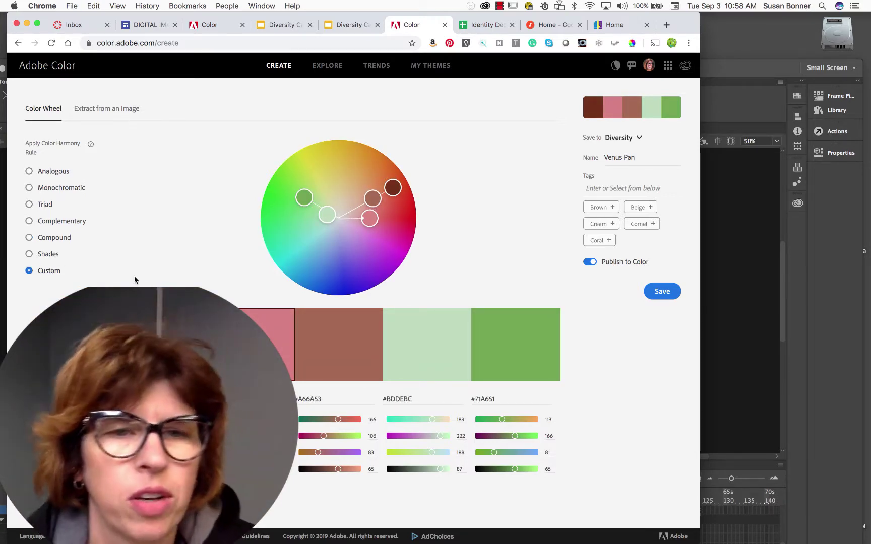
pyautogui.click(355, 349)
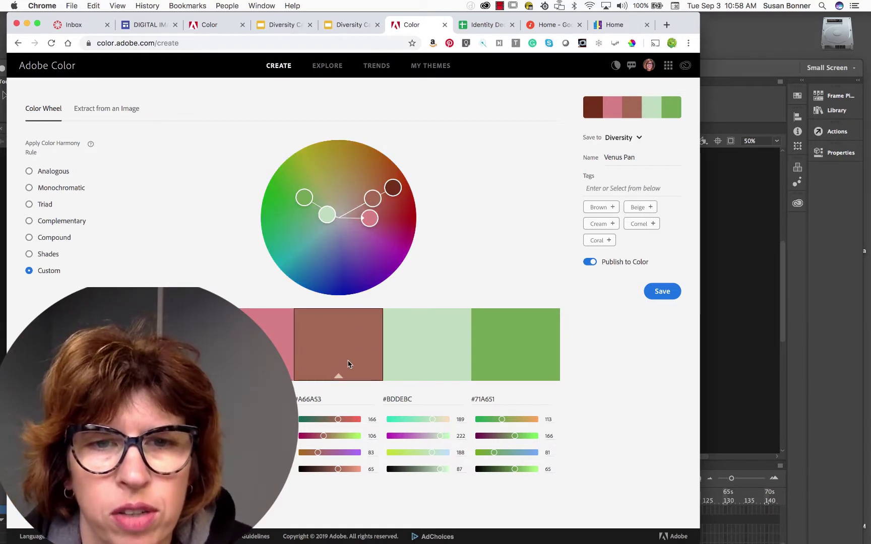
pyautogui.moveTo(373, 201); pyautogui.dragTo(365, 183)
# Step: Change the pale green fourth swatch to the dark purple #48427A
pyautogui.click(454, 319)
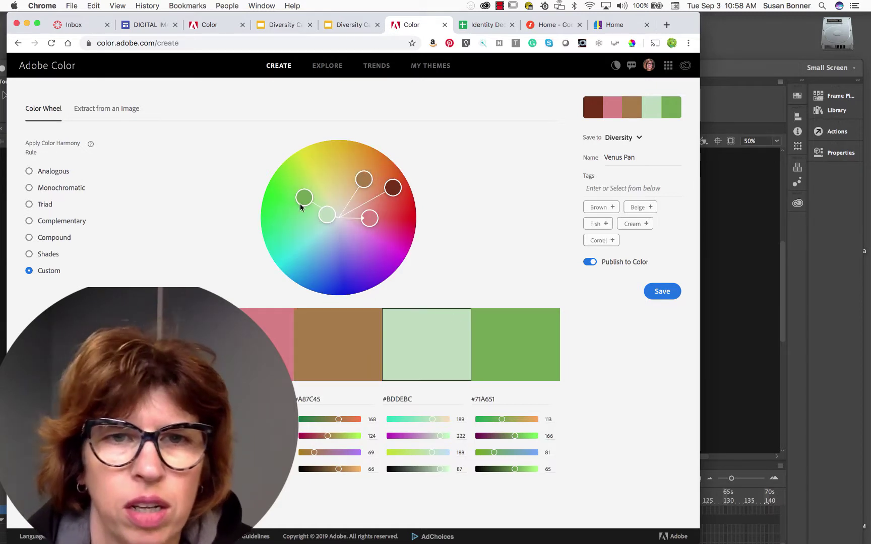
pyautogui.moveTo(327, 217); pyautogui.dragTo(292, 220)
pyautogui.moveTo(442, 437); pyautogui.dragTo(402, 437)
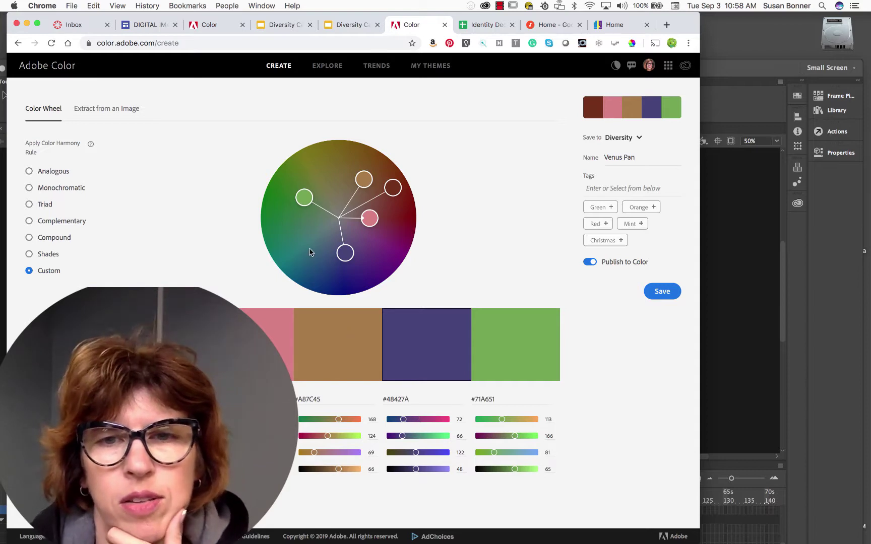
# Step: Try swapping the pink and brown swatches in the palette and restore their original order
pyautogui.click(292, 365)
pyautogui.moveTo(292, 365); pyautogui.dragTo(302, 324)
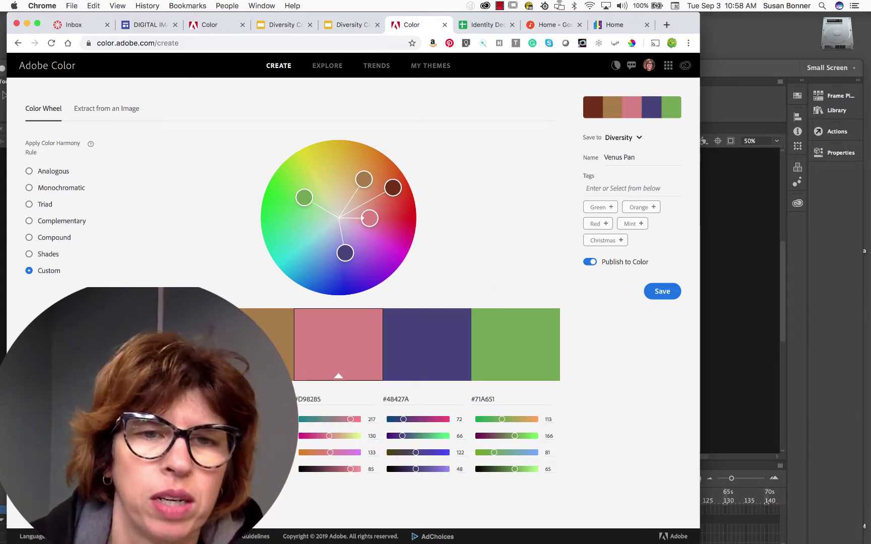
pyautogui.moveTo(243, 359); pyautogui.dragTo(339, 345)
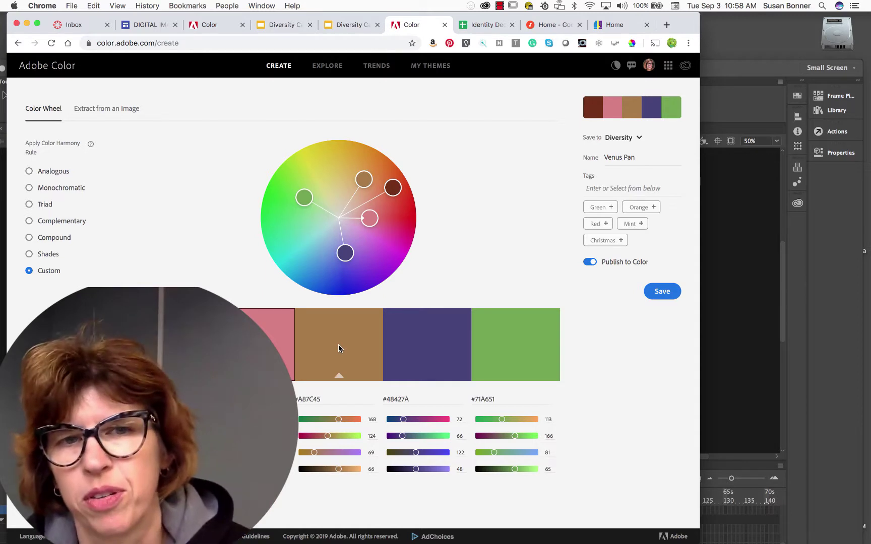
# Step: Change the brown middle swatch of the custom palette to the pale yellow-green #CFD991
pyautogui.click(424, 360)
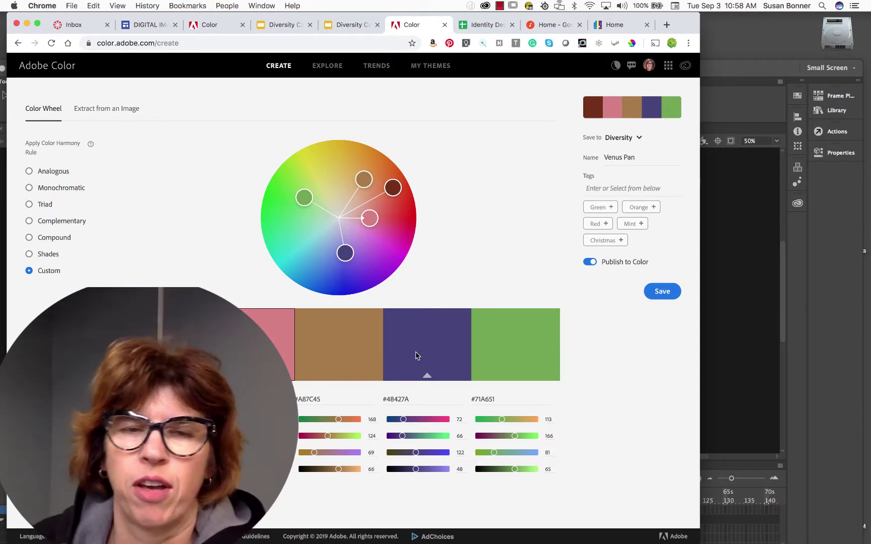
pyautogui.click(338, 330)
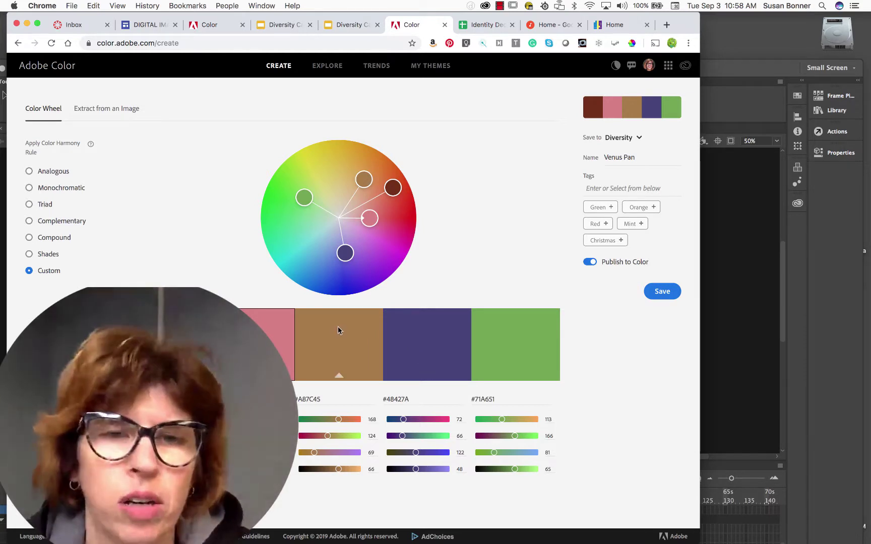
pyautogui.click(341, 337)
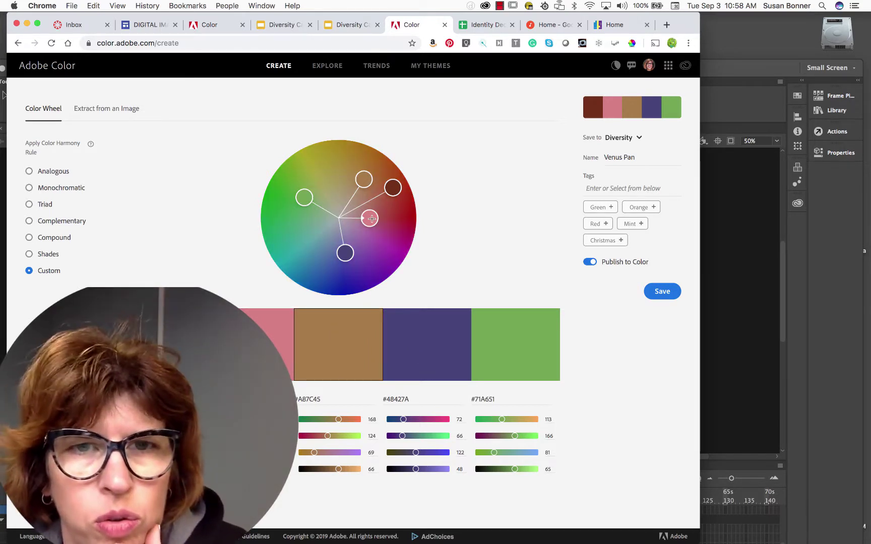
pyautogui.moveTo(364, 183); pyautogui.dragTo(329, 216)
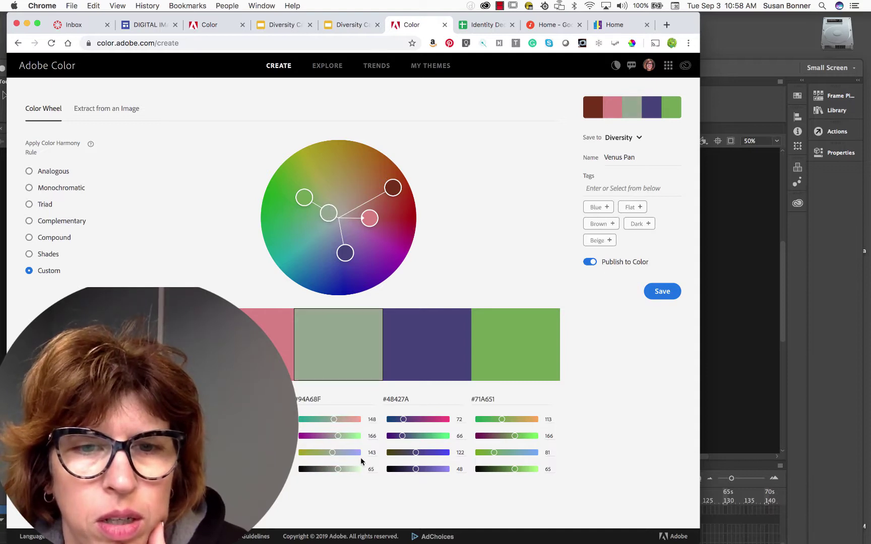
pyautogui.moveTo(332, 453); pyautogui.dragTo(313, 453)
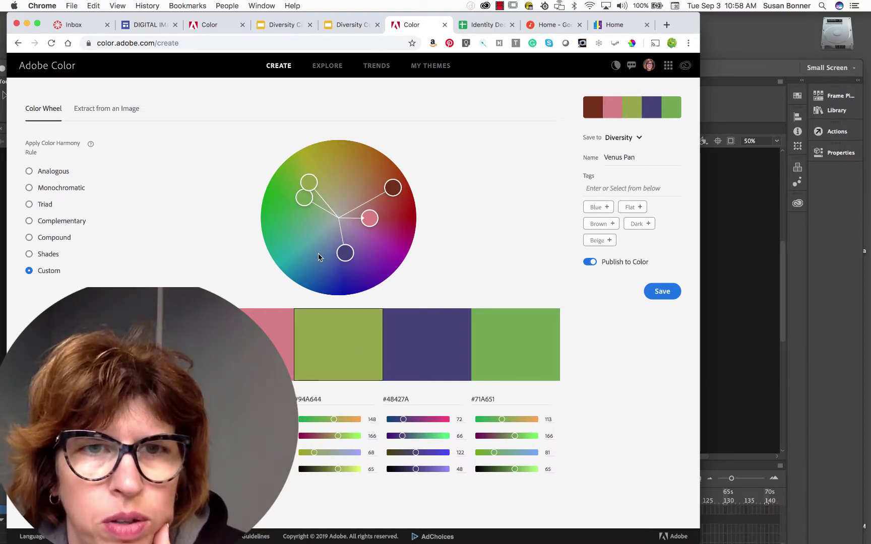
pyautogui.moveTo(309, 182); pyautogui.dragTo(323, 197)
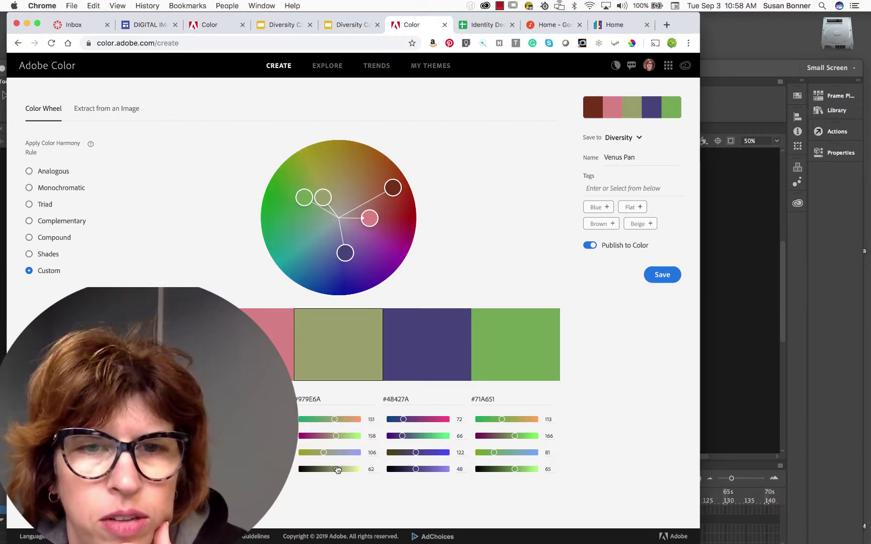
pyautogui.moveTo(338, 469); pyautogui.dragTo(354, 470)
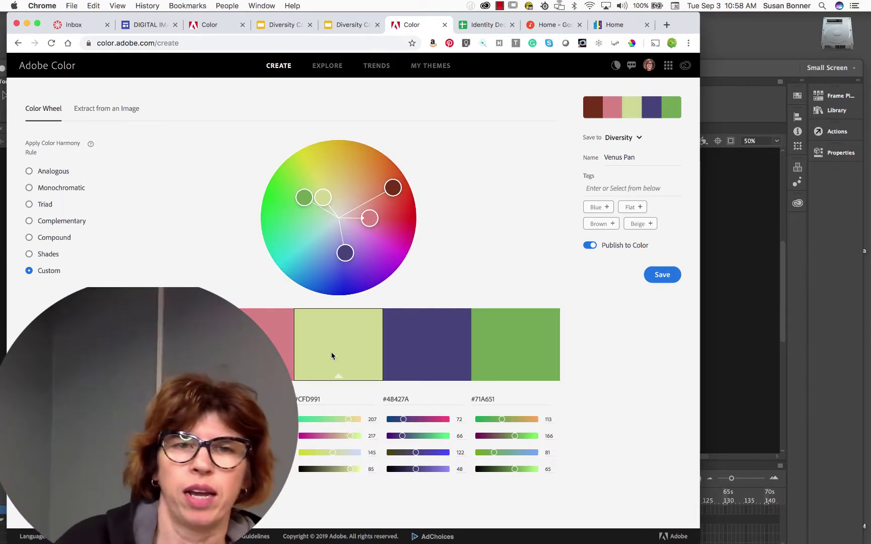
# Step: Reorder the swatches so pale yellow-green is second and pink #D98285 fourth, and change the last green swatch to golden brown #A8750F
pyautogui.moveTo(333, 356); pyautogui.dragTo(259, 348)
pyautogui.moveTo(352, 338); pyautogui.dragTo(469, 327)
pyautogui.click(515, 353)
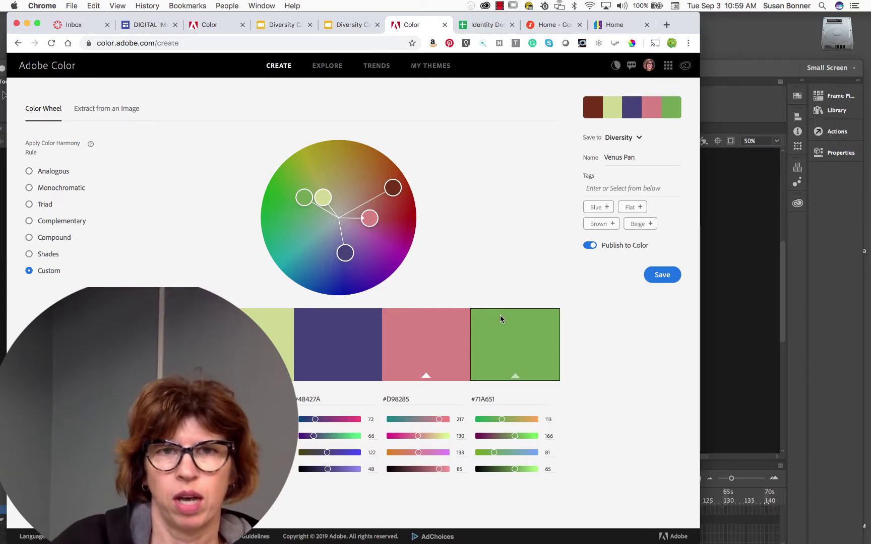
pyautogui.moveTo(301, 194); pyautogui.dragTo(356, 147)
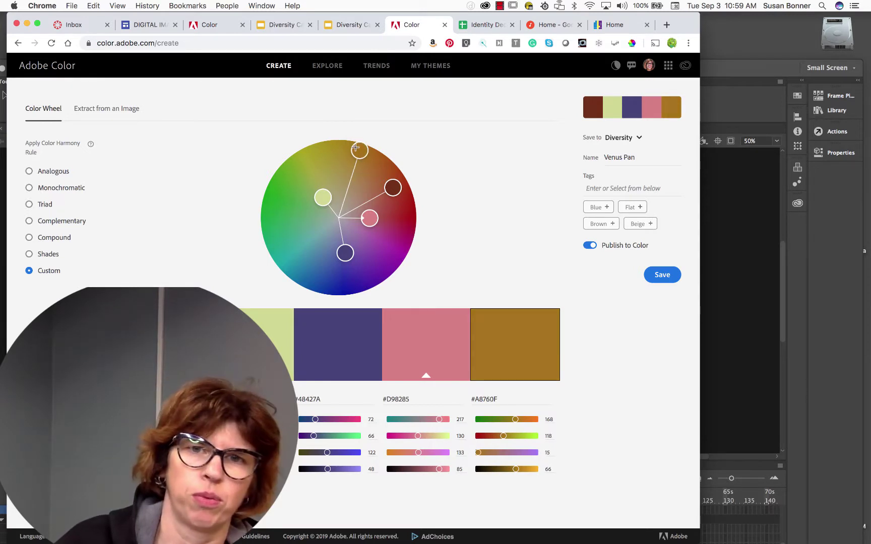
# Step: Choose Diversity as the library to save to and name the theme PinkSunburnSummer
pyautogui.click(629, 156)
pyautogui.click(632, 138)
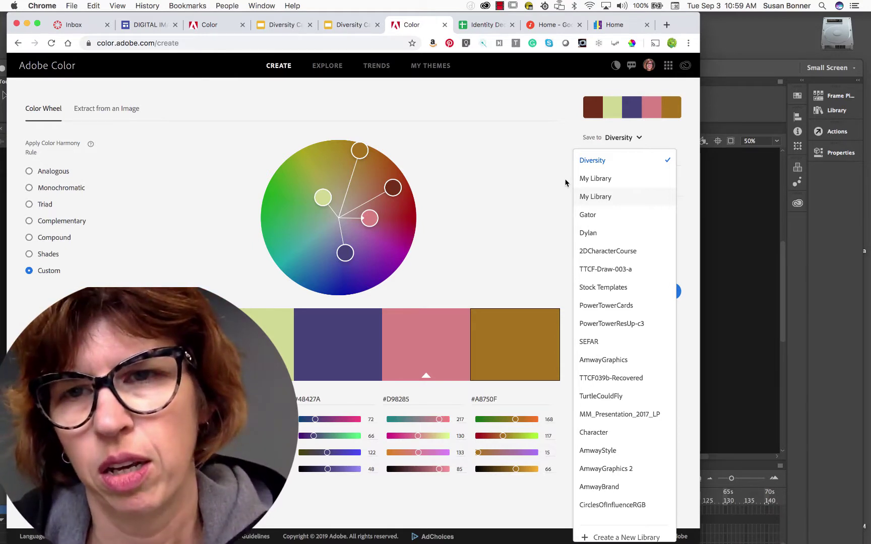
pyautogui.click(585, 163)
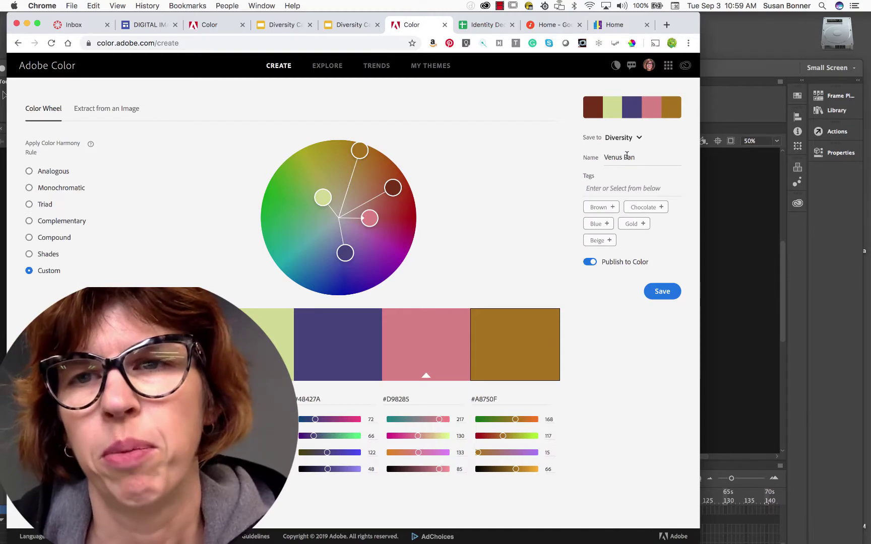
pyautogui.moveTo(637, 159); pyautogui.dragTo(588, 161)
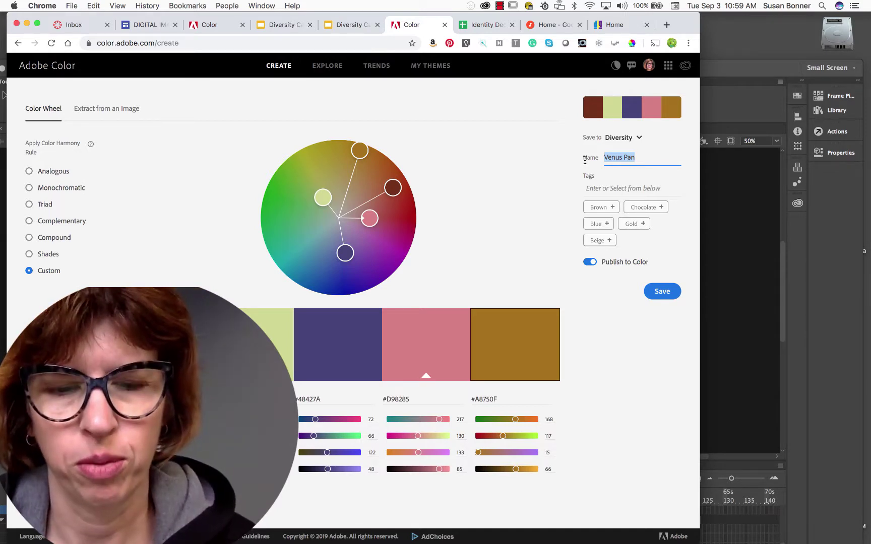
pyautogui.write('PinkSunb')
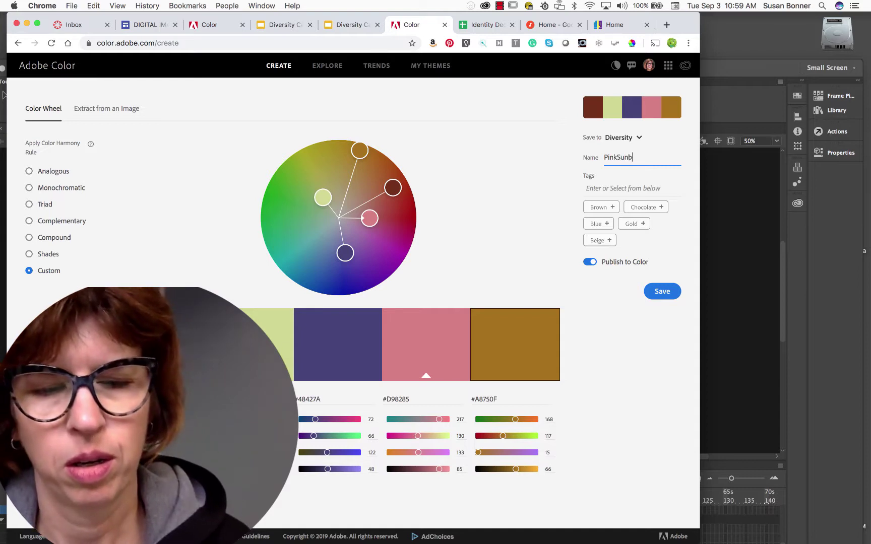
pyautogui.write('urnS')
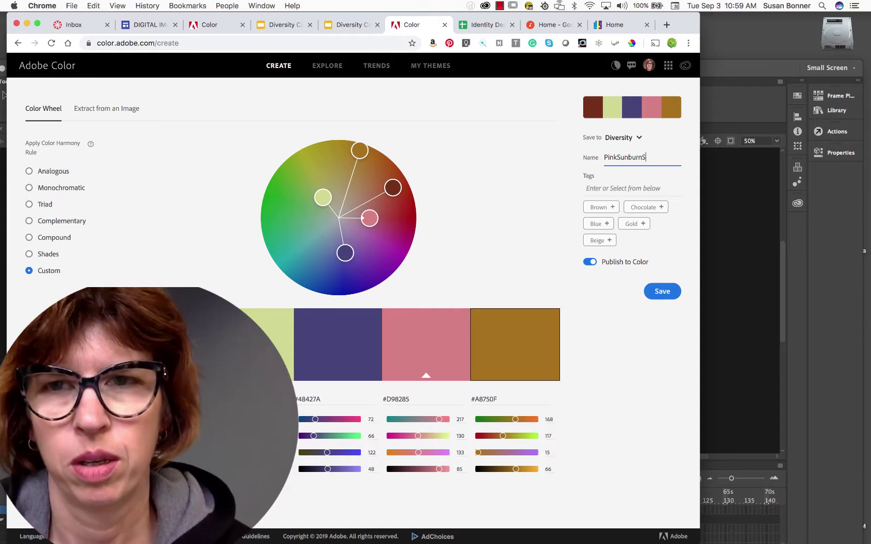
pyautogui.write('ummer')
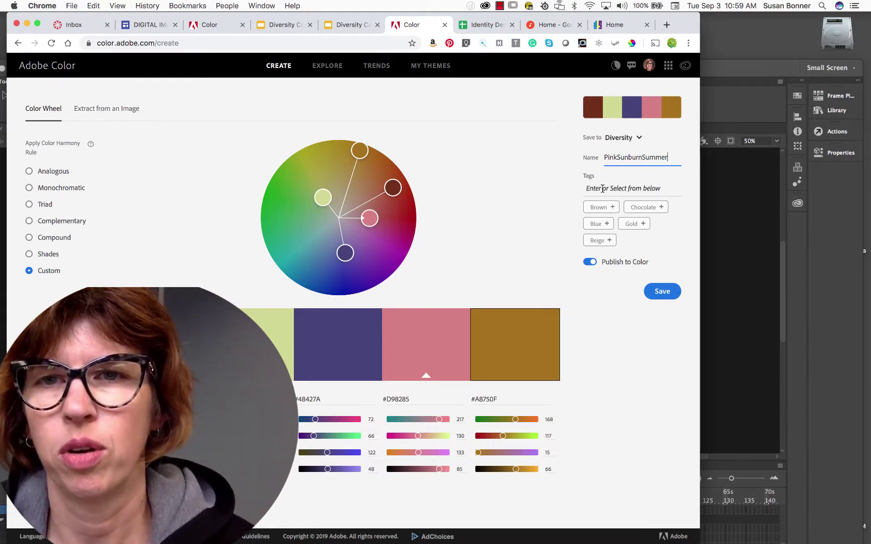
# Step: Tag the theme with summer, sunburn and ice cream, and save it to the Diversity library
pyautogui.click(663, 196)
pyautogui.write('s')
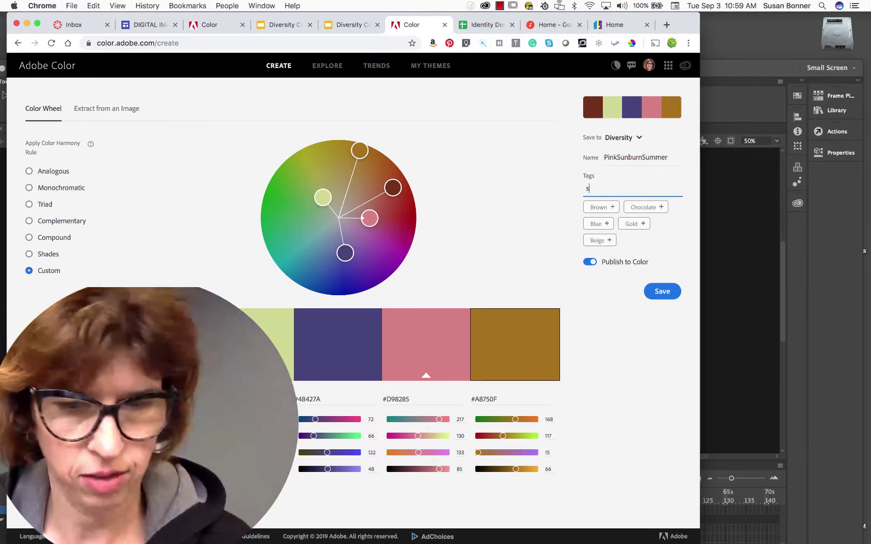
pyautogui.write('ummer, sunburn')
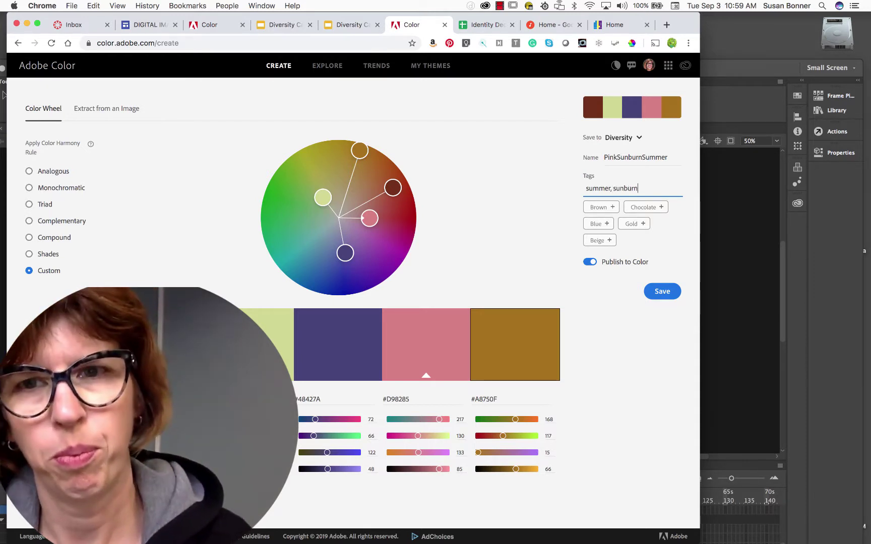
pyautogui.write(', ')
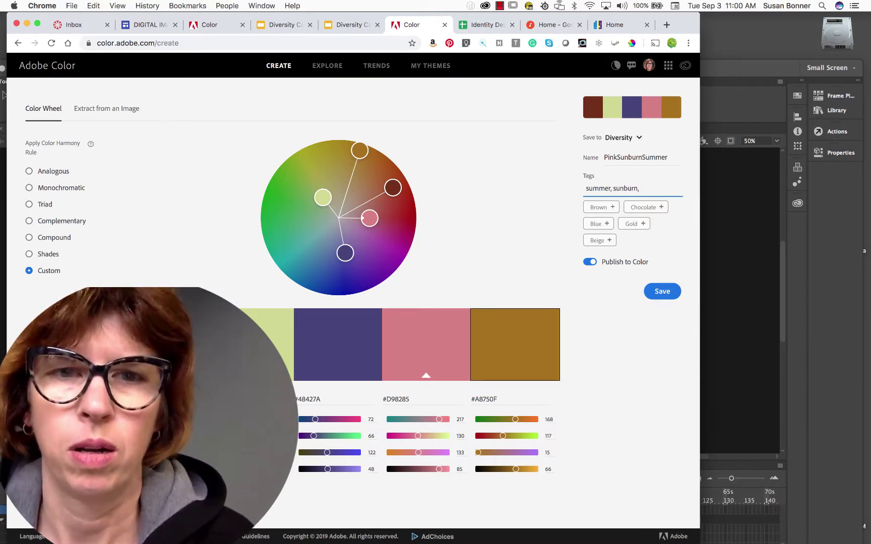
pyautogui.write(' icecr3eam')
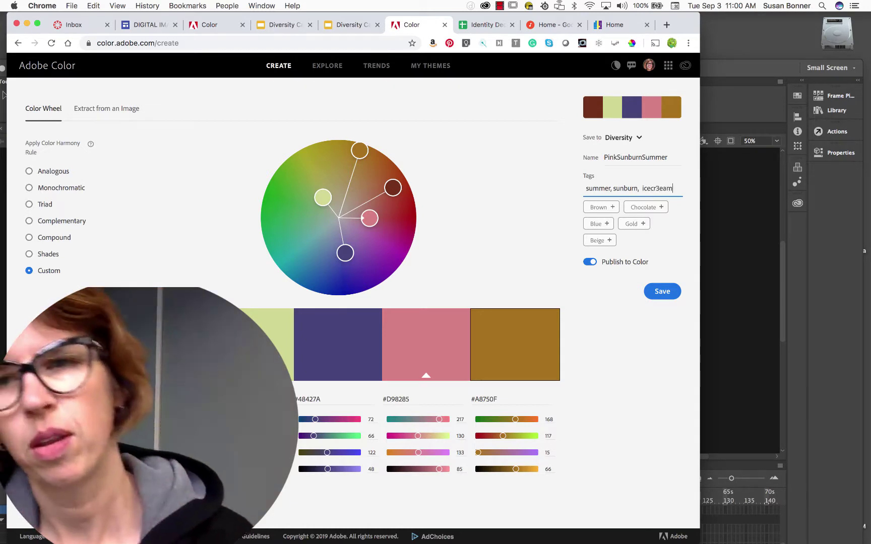
pyautogui.moveTo(673, 190); pyautogui.dragTo(659, 192)
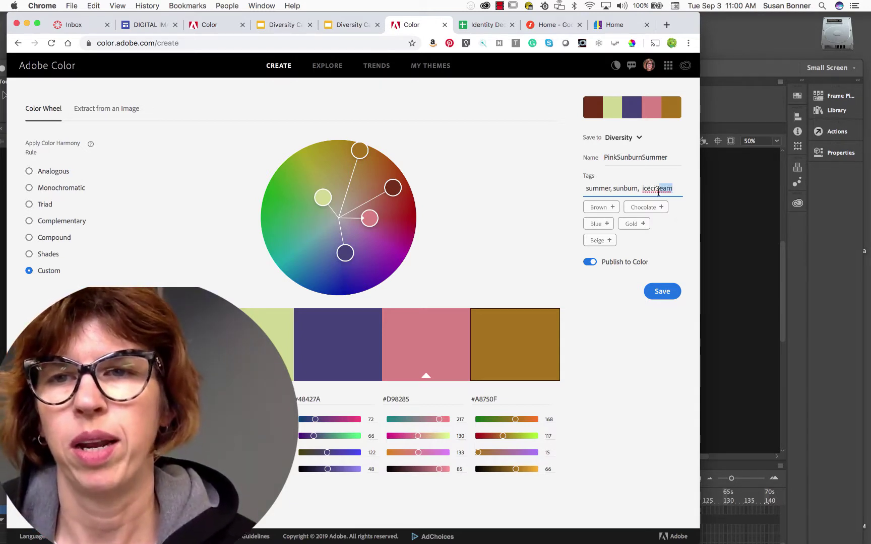
pyautogui.click(658, 190)
pyautogui.press('BackSpace')
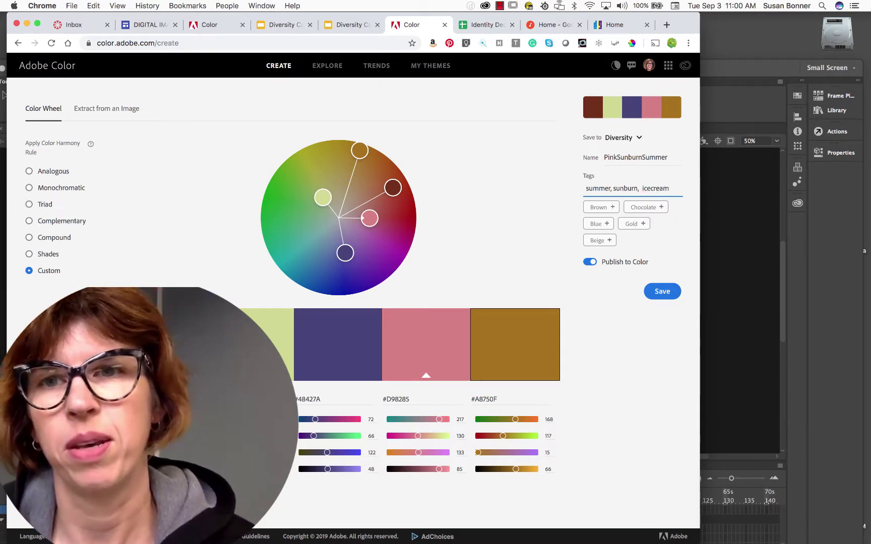
pyautogui.click(682, 191)
pyautogui.click(650, 189)
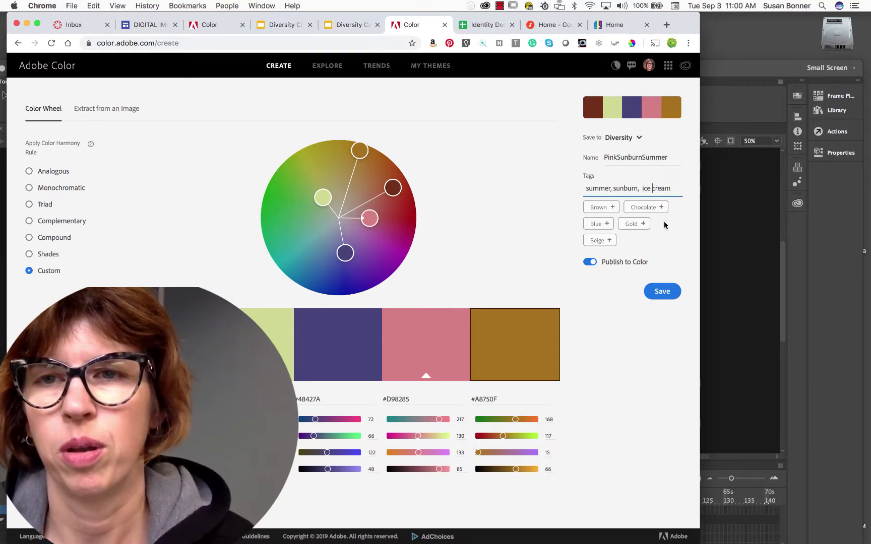
pyautogui.click(666, 293)
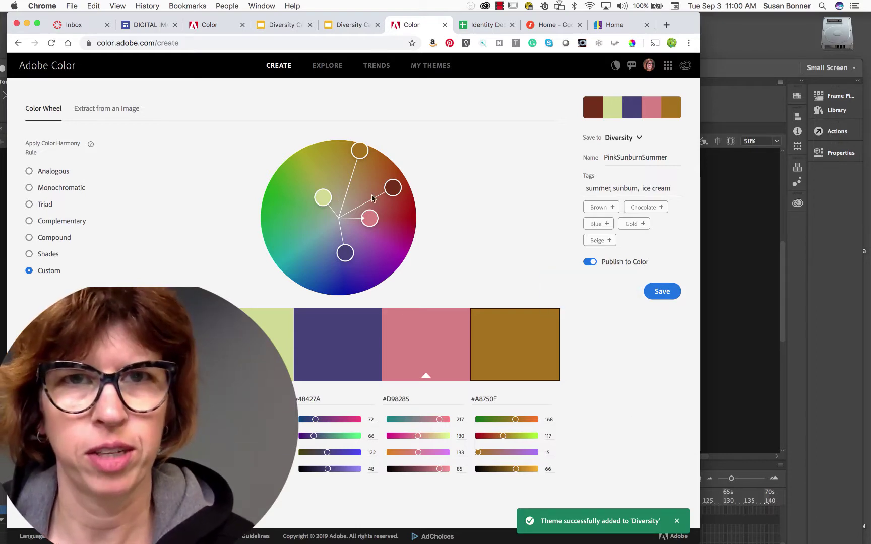
# Step: Look through the saved themes in the Diversity library for the PinkSunburnSummer palette
pyautogui.click(428, 66)
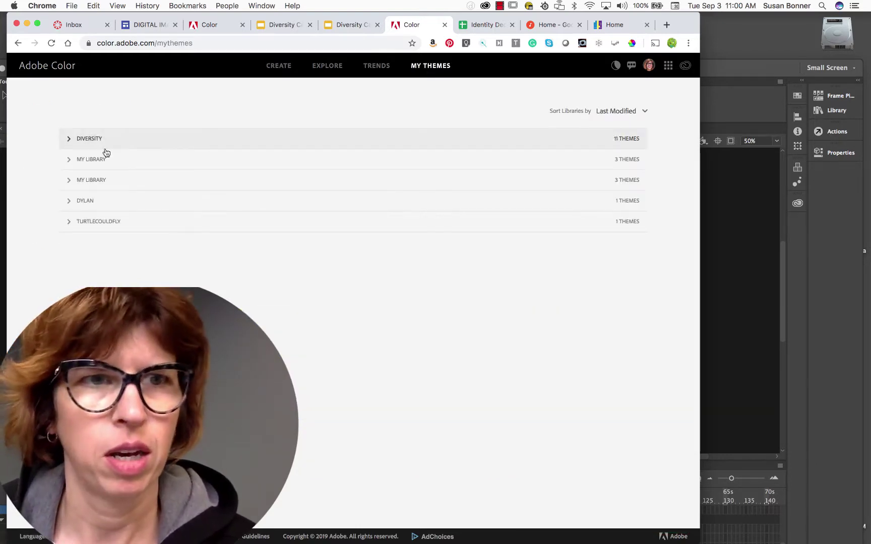
pyautogui.click(71, 140)
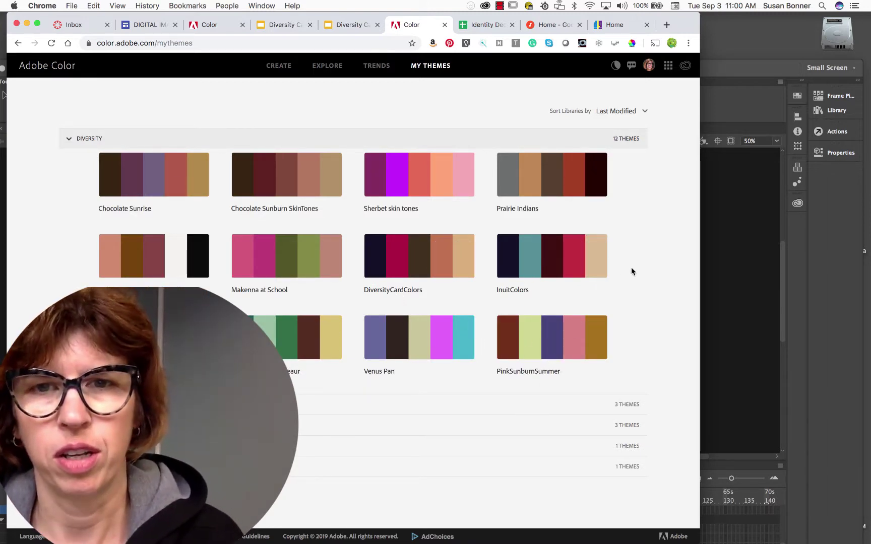
pyautogui.moveTo(569, 272)
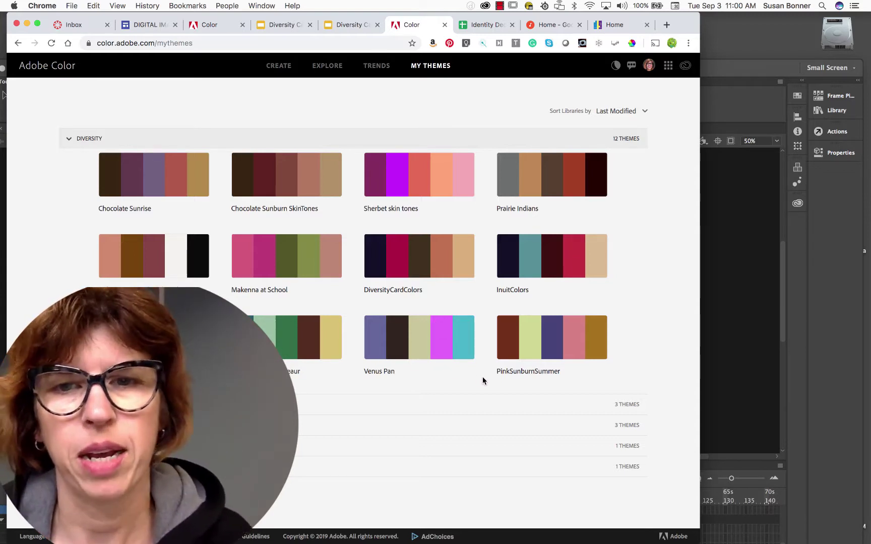
pyautogui.moveTo(577, 358)
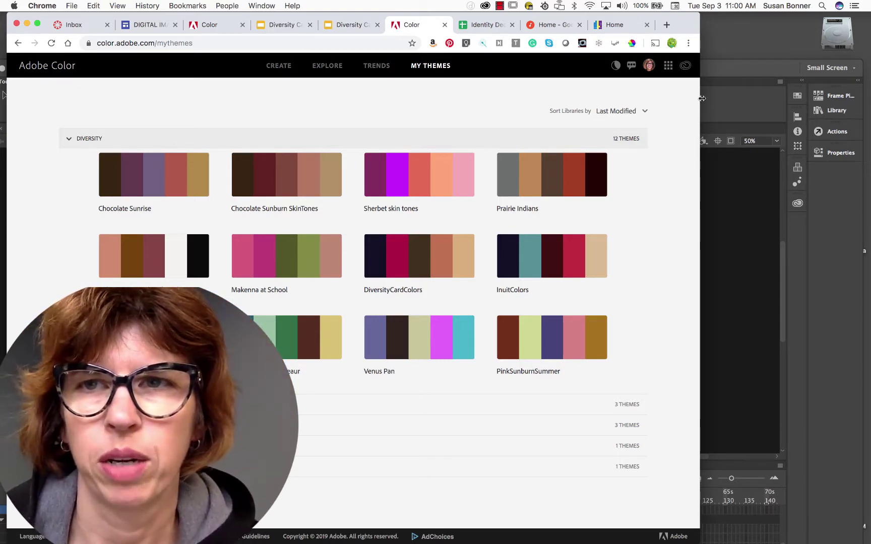
# Step: Switch to Adobe Animate with the ace of spades card and move its window slightly upward
pyautogui.click(721, 75)
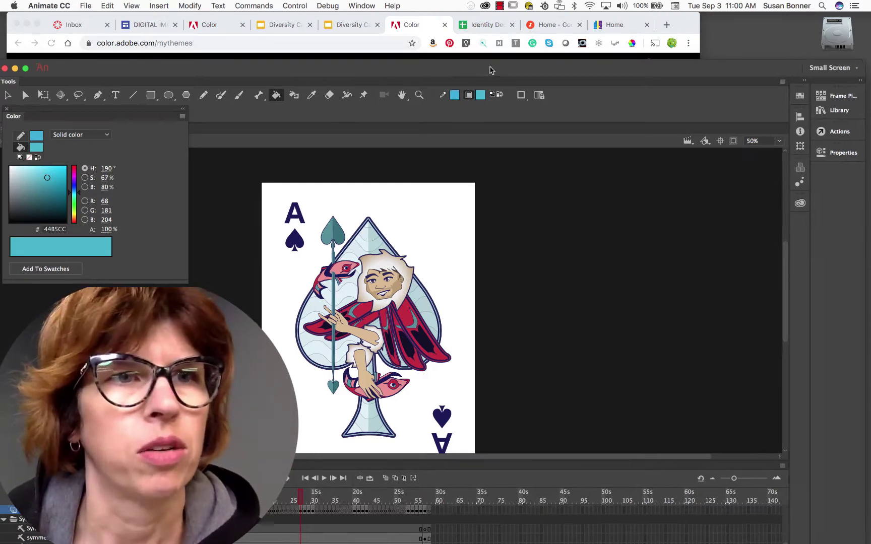
pyautogui.moveTo(485, 67); pyautogui.dragTo(496, 60)
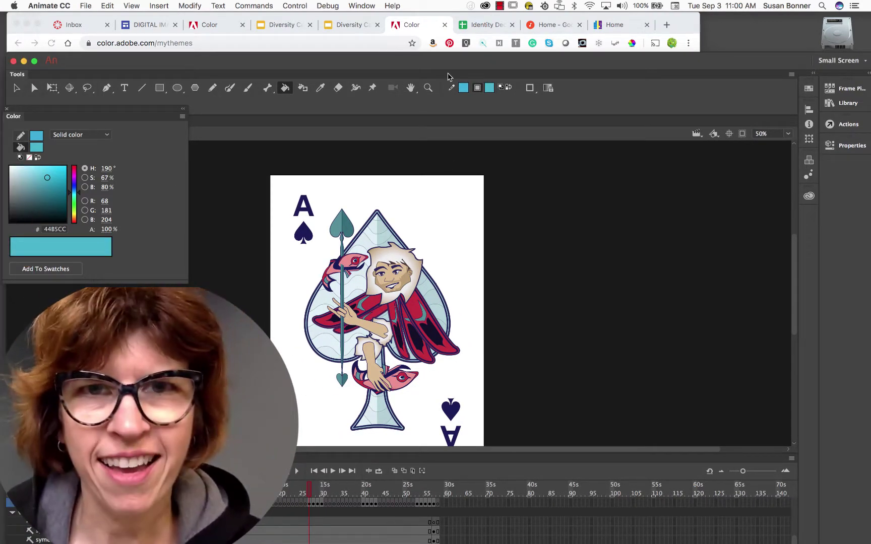
pyautogui.moveTo(451, 64); pyautogui.dragTo(448, 56)
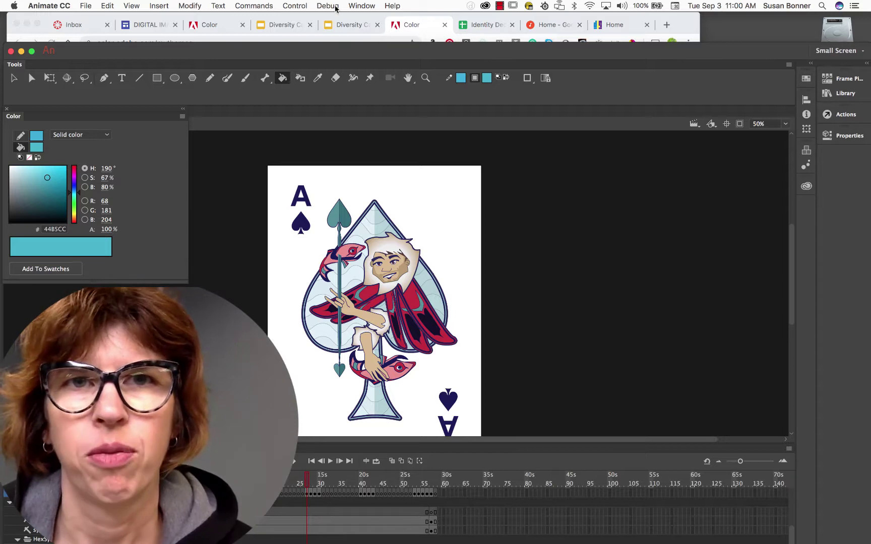
# Step: Select the Small Screen workspace and expand the Animate window up to the menu bar
pyautogui.click(362, 6)
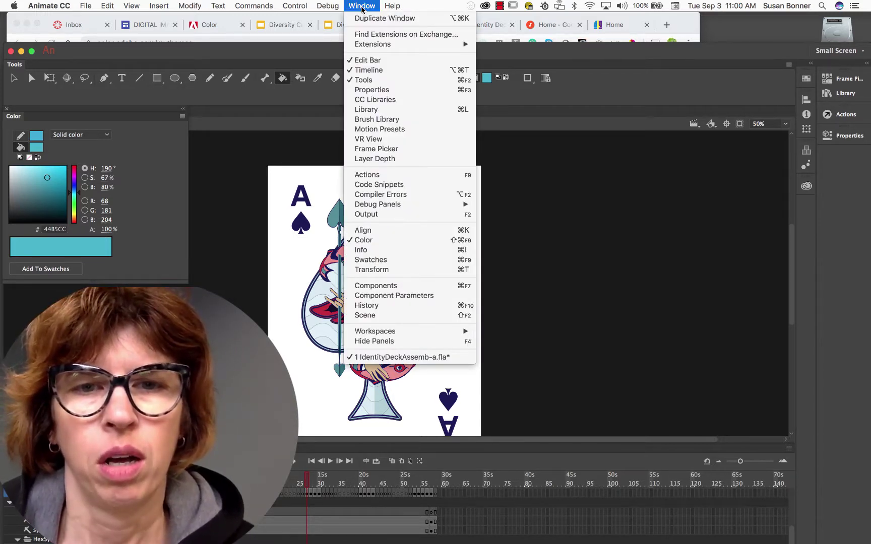
pyautogui.moveTo(405, 333)
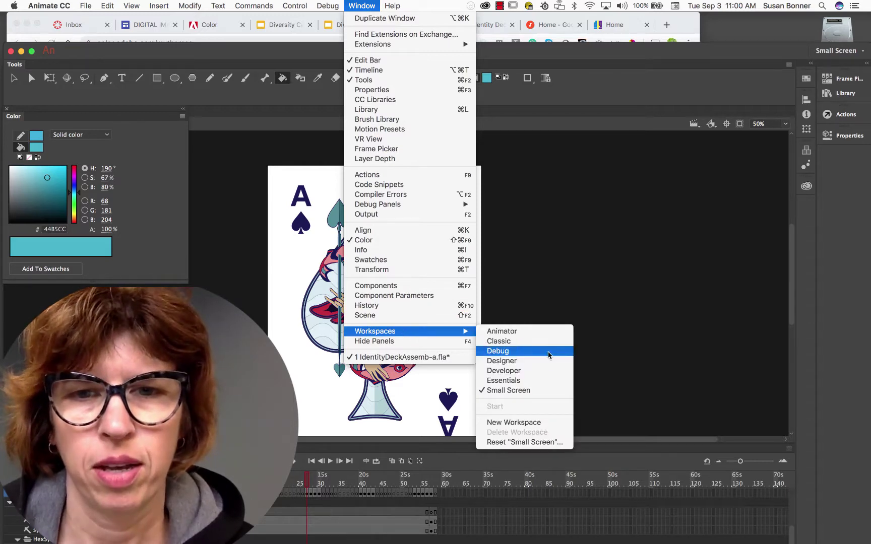
pyautogui.click(543, 392)
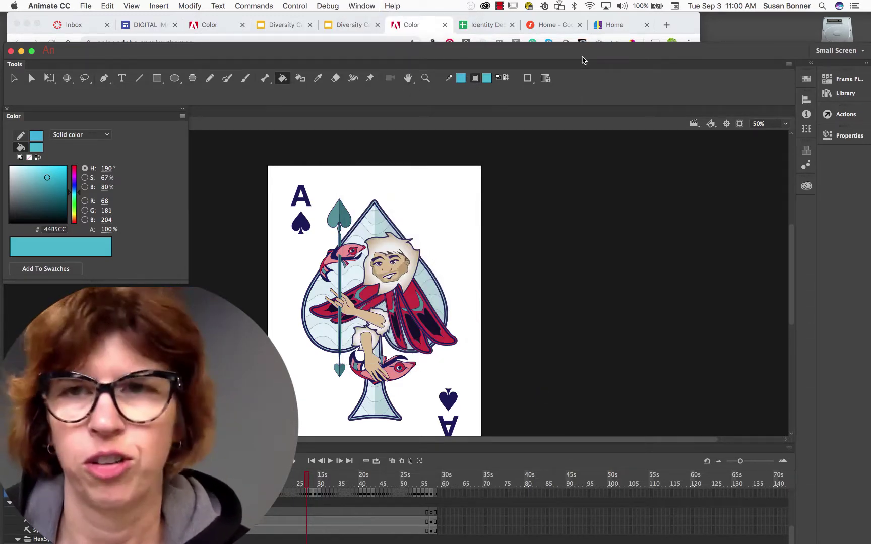
pyautogui.moveTo(596, 64); pyautogui.dragTo(595, 23)
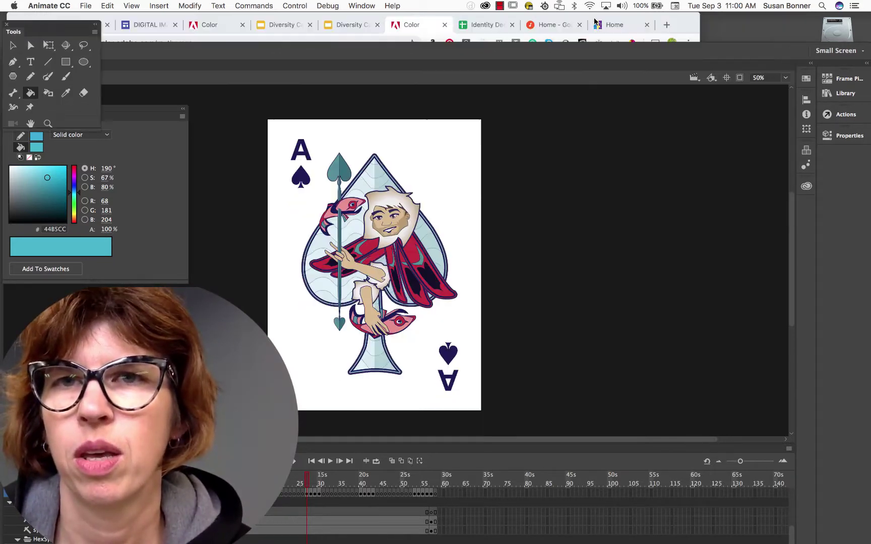
pyautogui.doubleClick(593, 54)
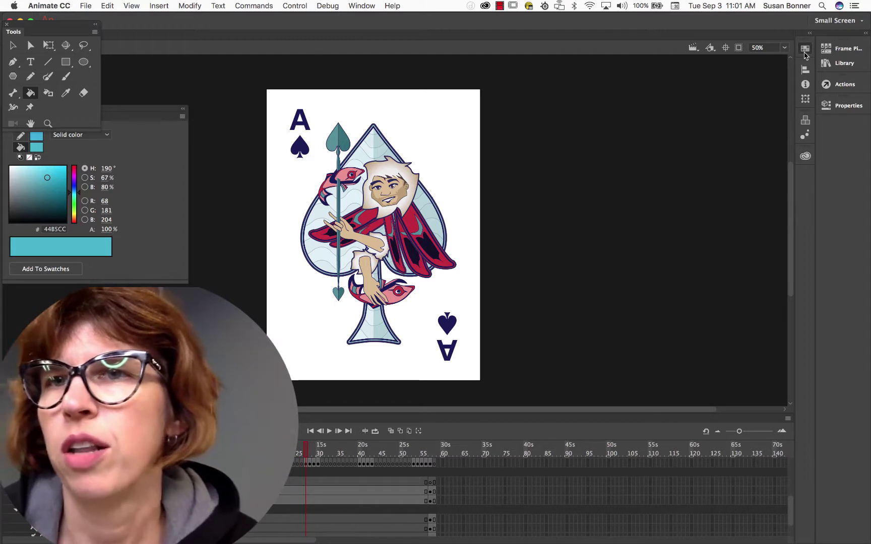
# Step: Show the Diversity library in Animate and locate the PinkSunburnSummer color theme
pyautogui.click(805, 52)
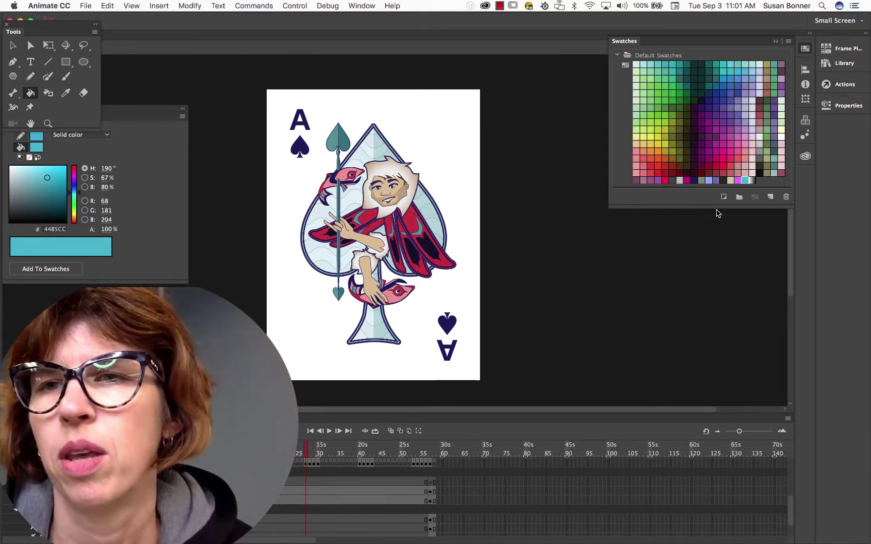
pyautogui.click(808, 159)
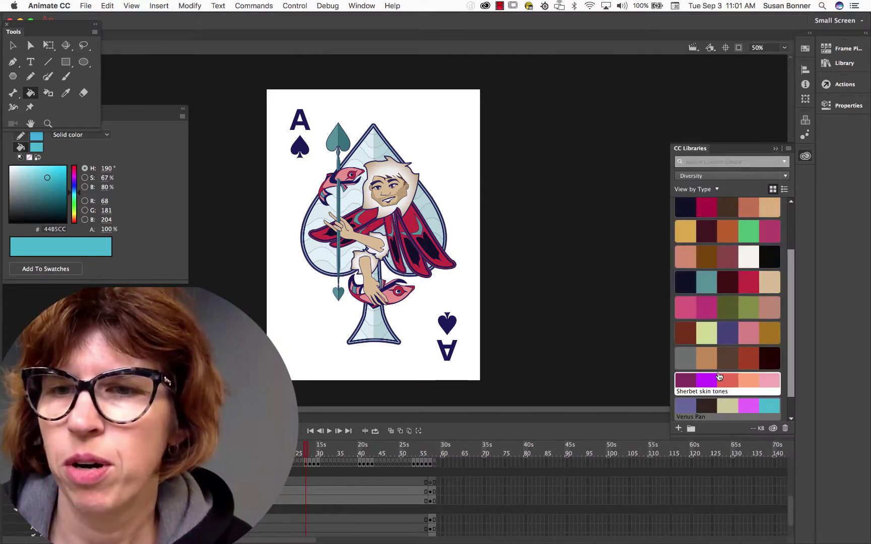
pyautogui.scroll(-1, 781, 411)
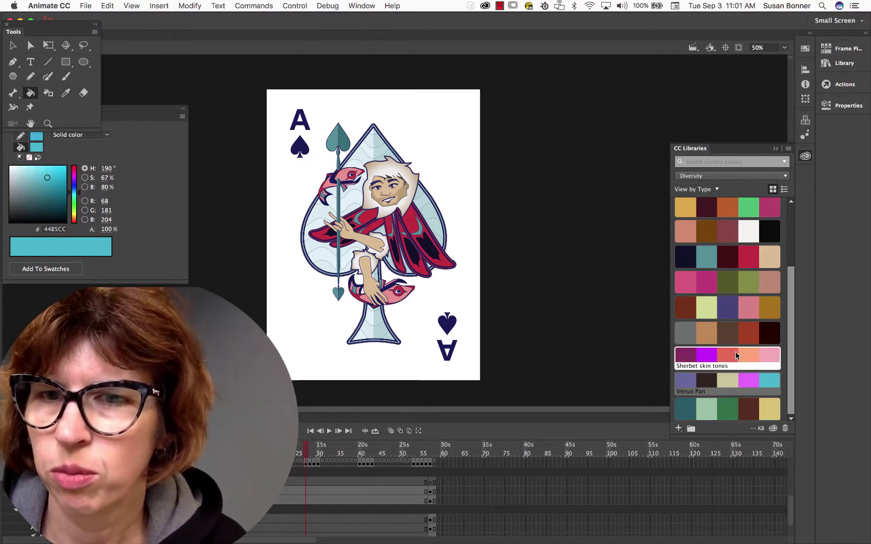
pyautogui.scroll(5, 736, 356)
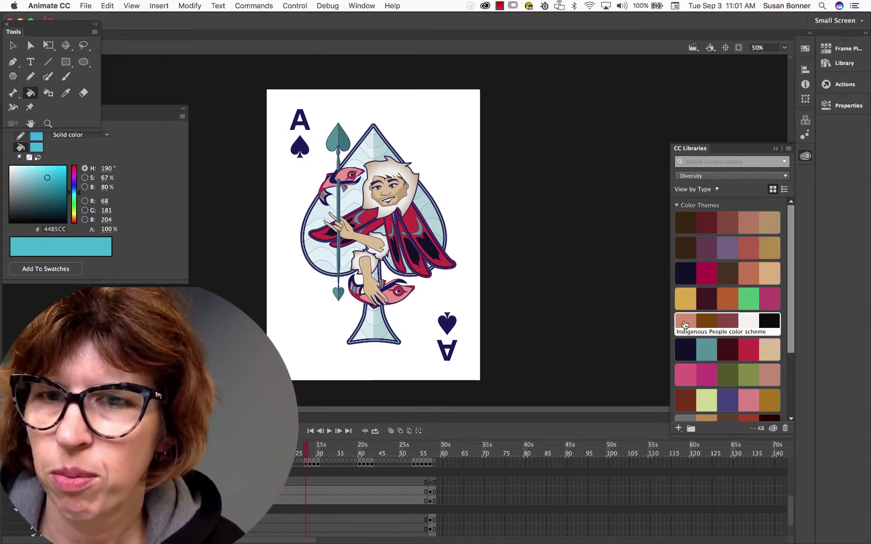
pyautogui.scroll(-1, 685, 356)
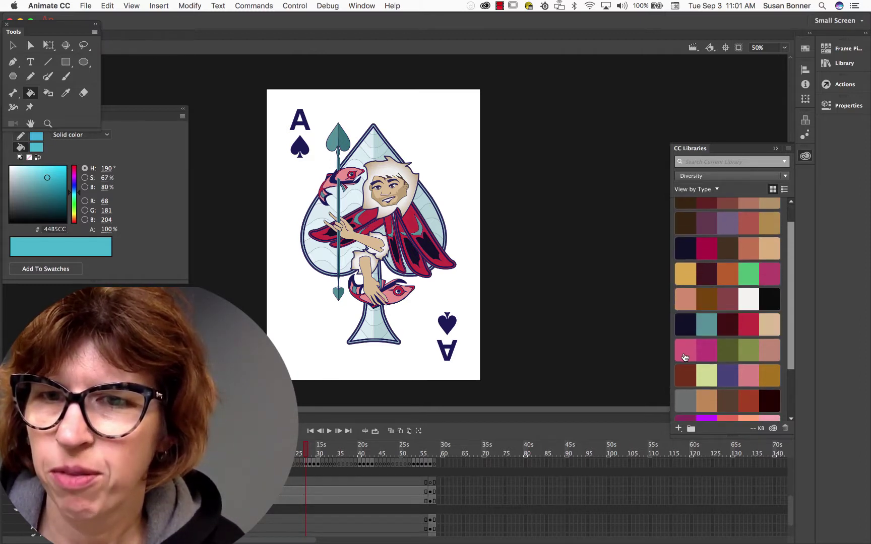
pyautogui.scroll(-1, 685, 356)
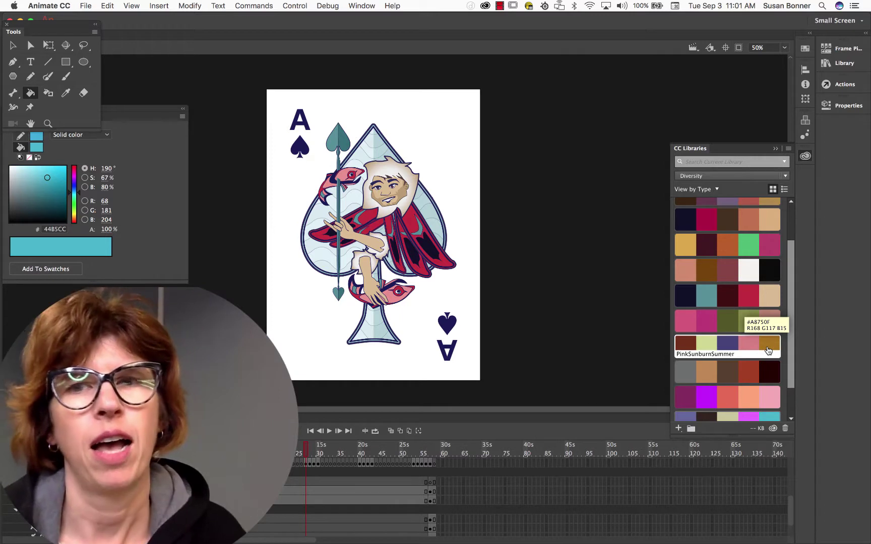
# Step: Try PinkSunburnSummer's pink #D98285, brown #733117 and pale green #CFD991 as the fill color
pyautogui.click(740, 347)
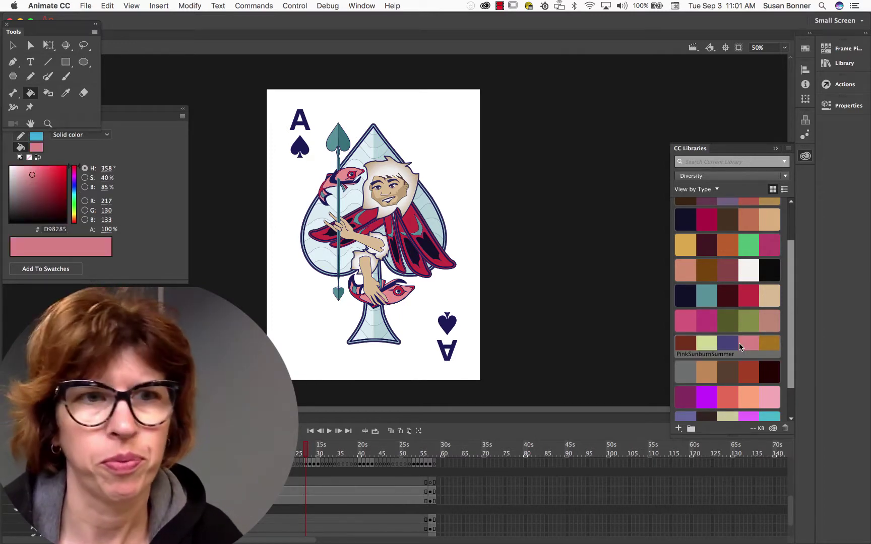
pyautogui.click(685, 348)
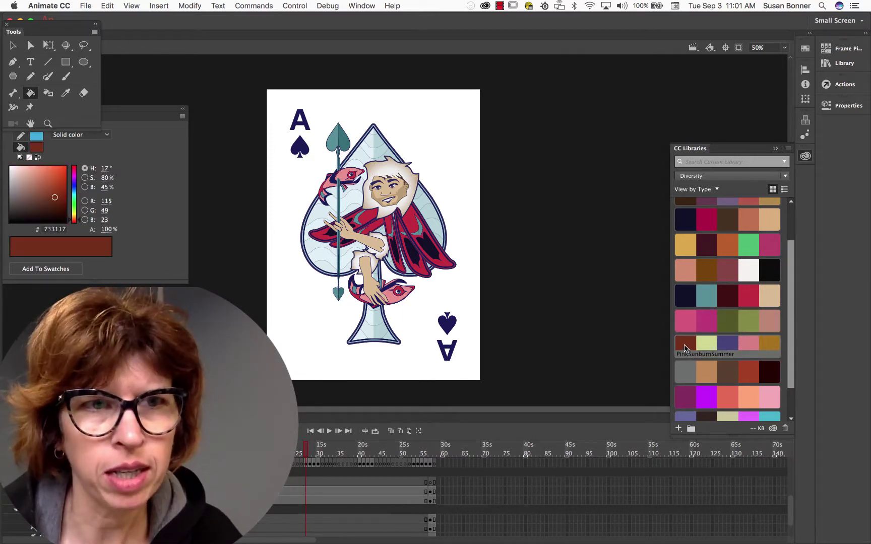
pyautogui.click(705, 349)
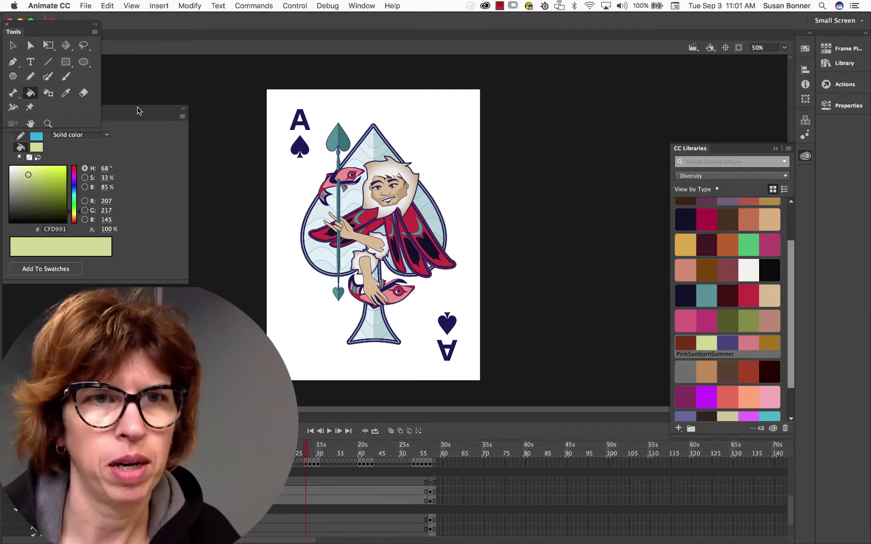
# Step: Move the Color panel clear of the Tools panel and sample all five PinkSunburnSummer colors as the fill
pyautogui.moveTo(137, 110); pyautogui.dragTo(172, 156)
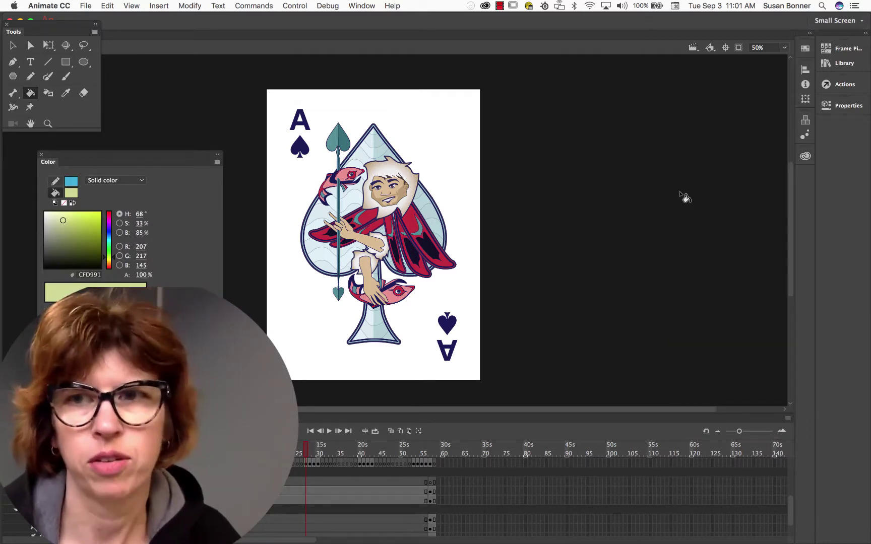
pyautogui.click(805, 156)
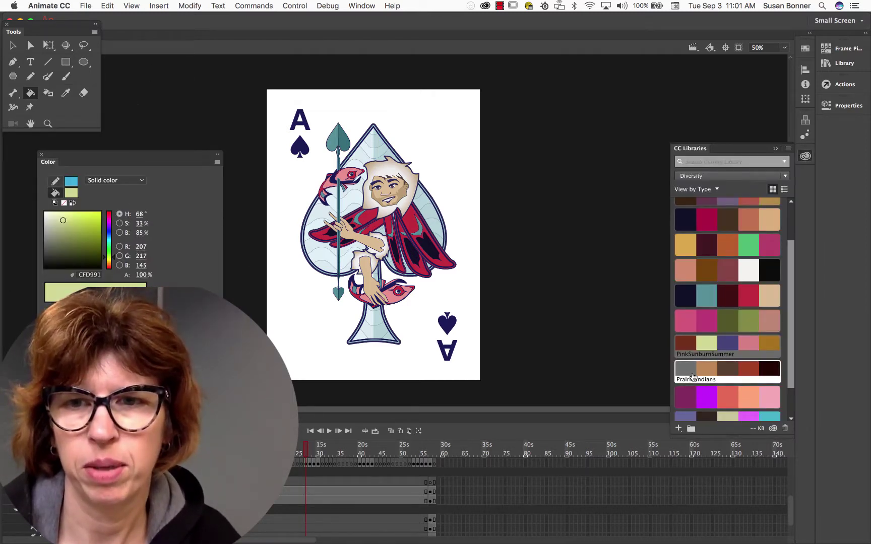
pyautogui.click(685, 345)
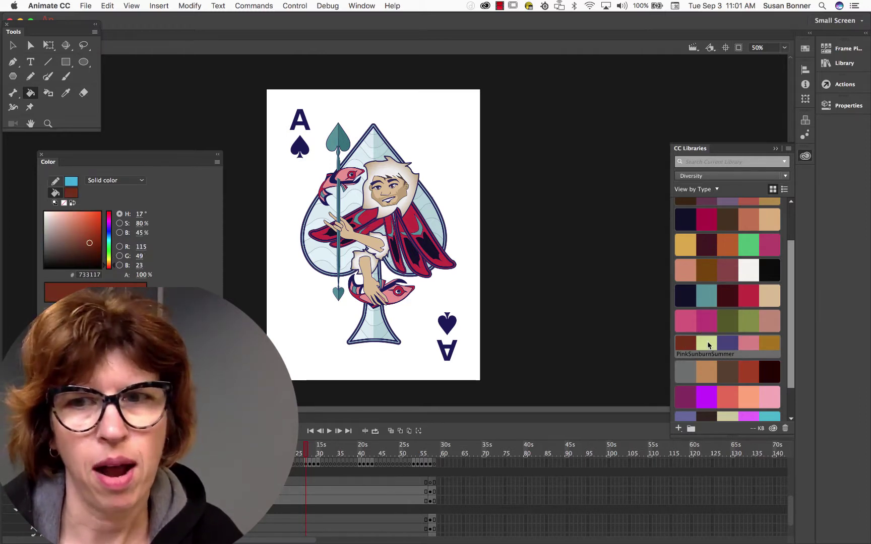
pyautogui.click(708, 345)
pyautogui.click(727, 348)
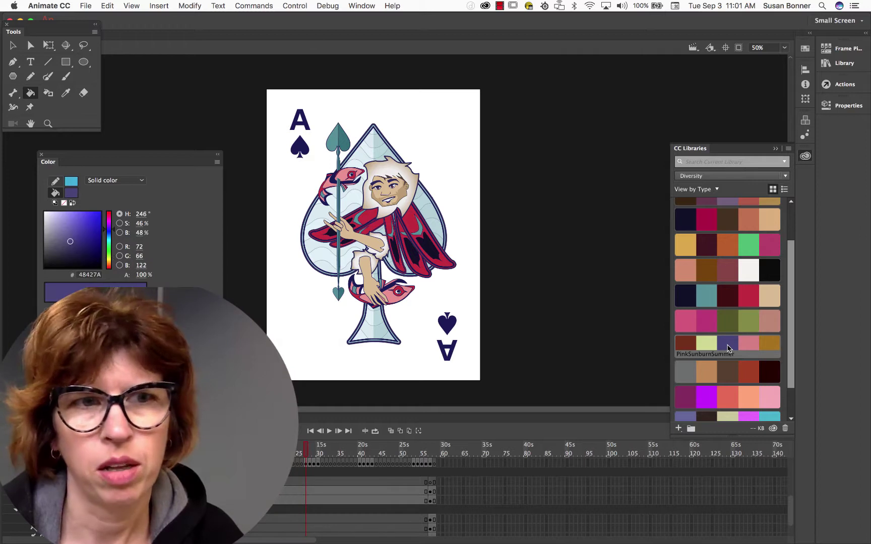
pyautogui.click(751, 347)
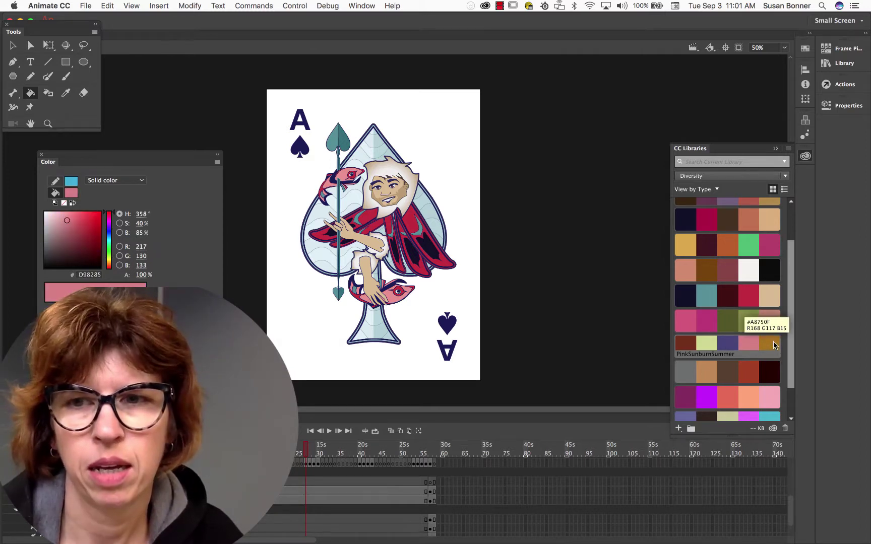
pyautogui.click(775, 346)
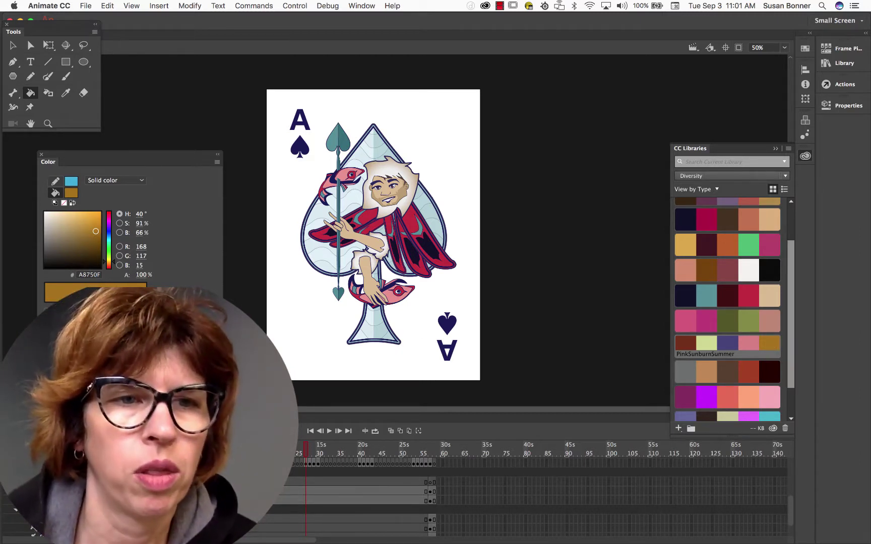
# Step: Set the fill to PinkSunburnSummer's brown #733117, add it to the document swatches and check the swatch list
pyautogui.click(687, 345)
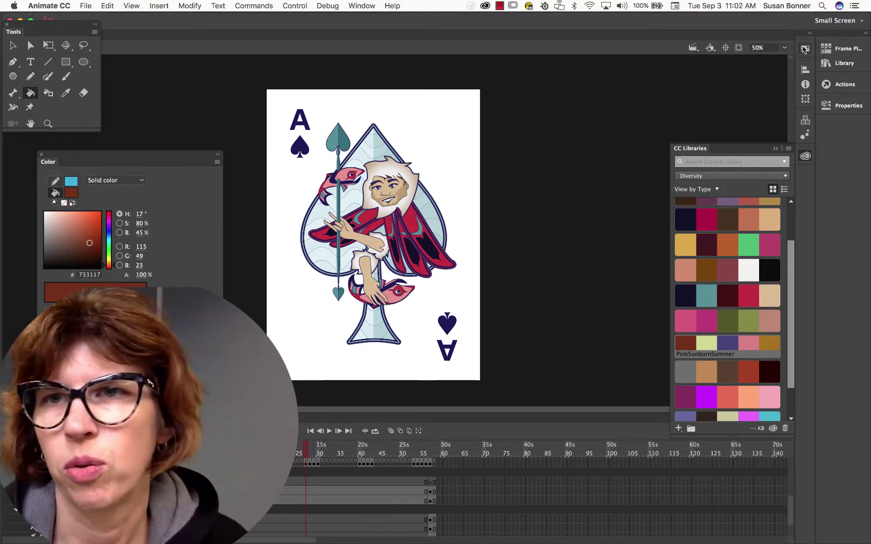
pyautogui.click(805, 48)
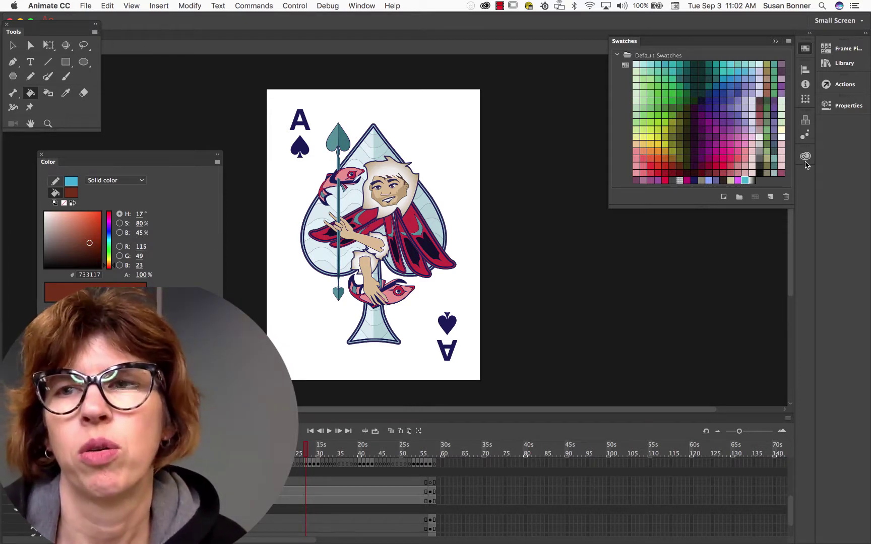
pyautogui.click(804, 157)
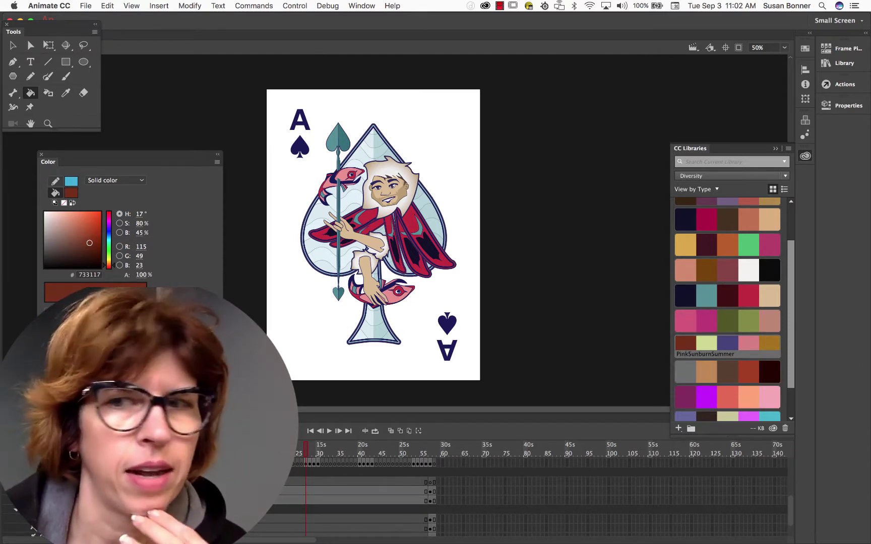
pyautogui.click(805, 156)
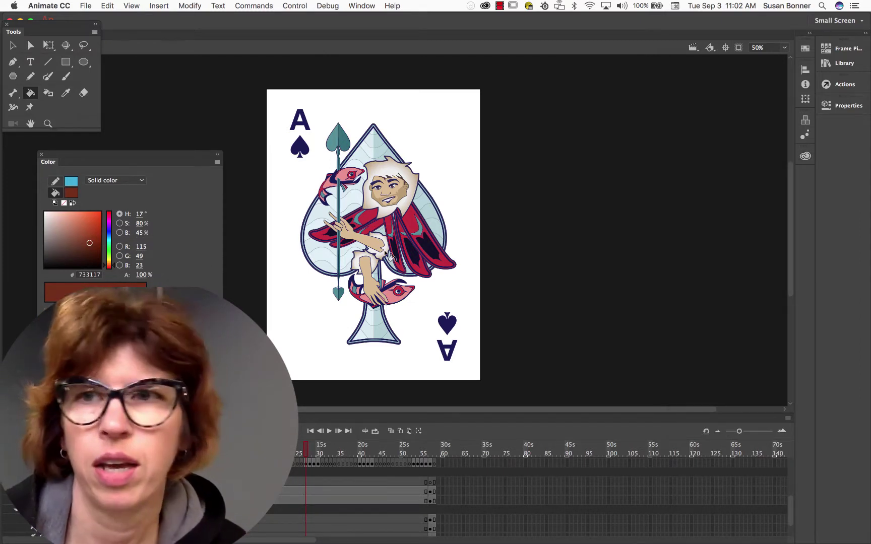
pyautogui.click(805, 49)
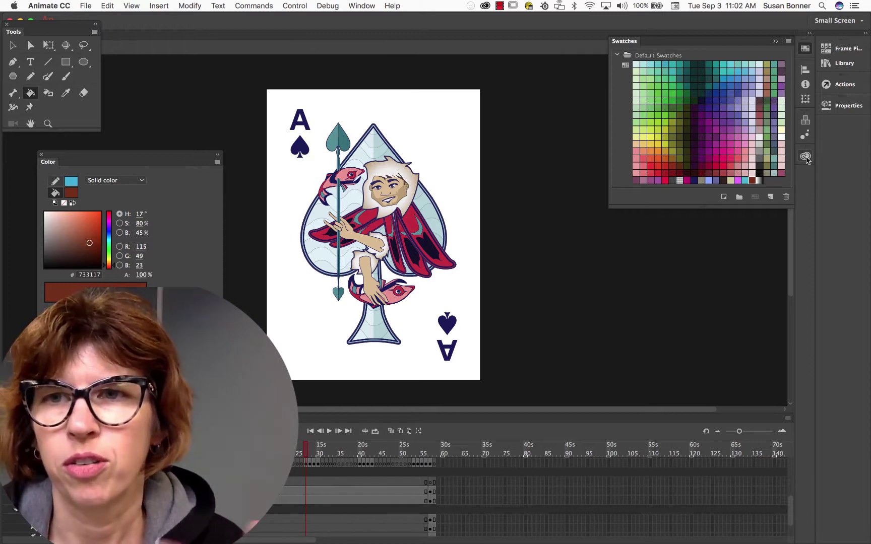
# Step: Add PinkSunburnSummer's pale green #CFD991 and purple #48427A to the document swatches
pyautogui.click(806, 155)
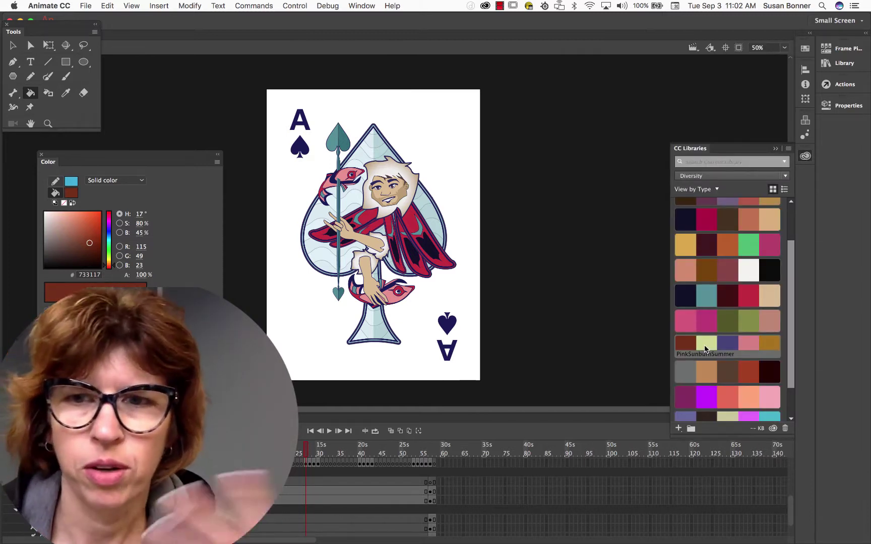
pyautogui.click(705, 344)
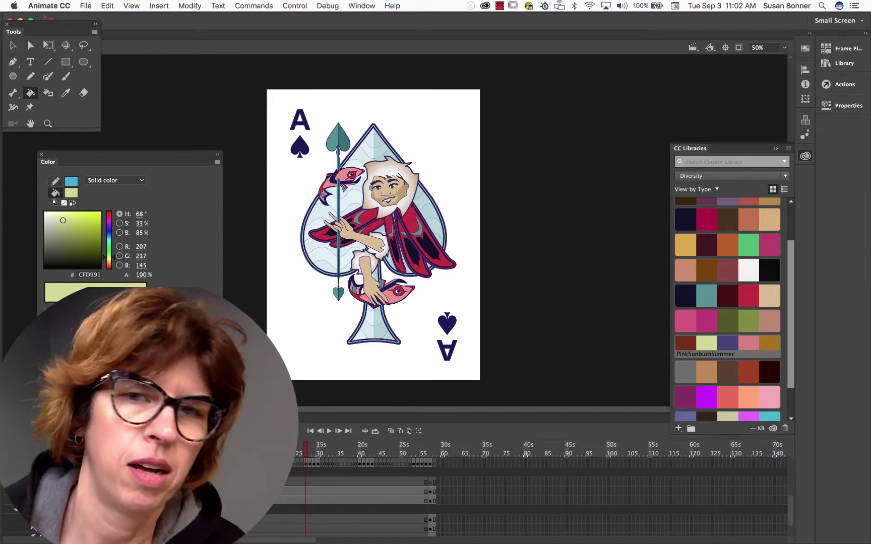
pyautogui.click(68, 311)
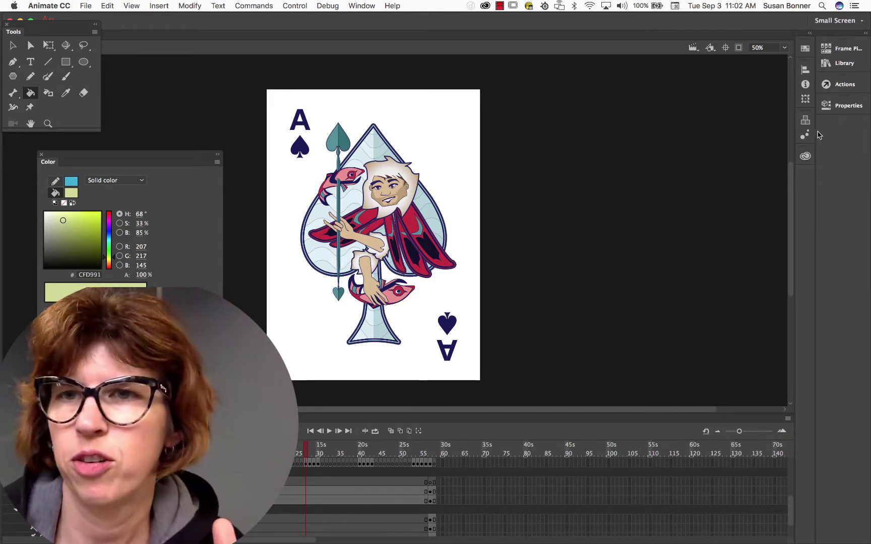
pyautogui.click(805, 156)
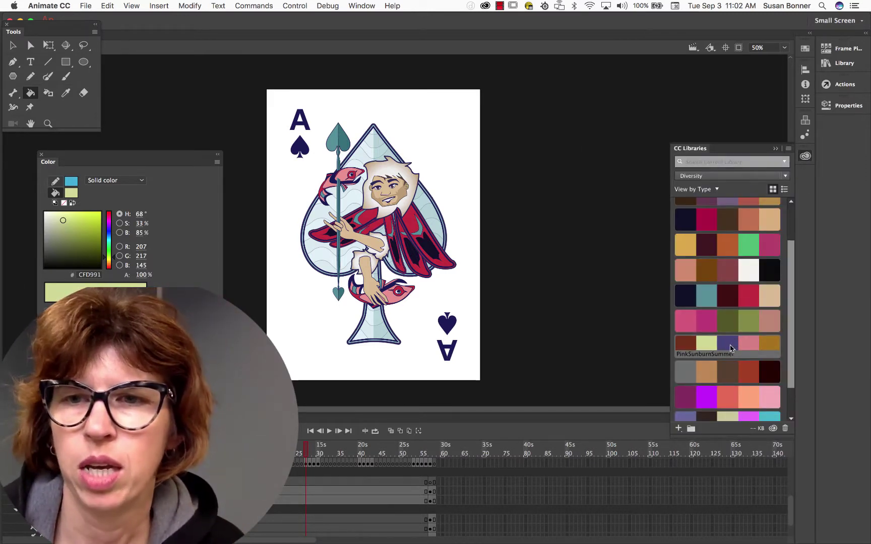
pyautogui.click(731, 348)
pyautogui.click(68, 312)
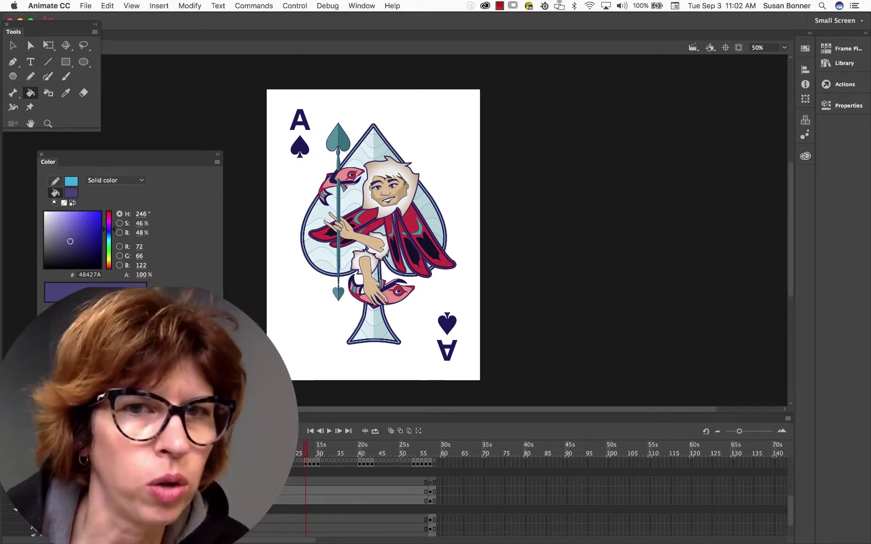
# Step: Add PinkSunburnSummer's pink #D98285 and ochre #A8750F to the document swatches and check the swatch list
pyautogui.click(806, 156)
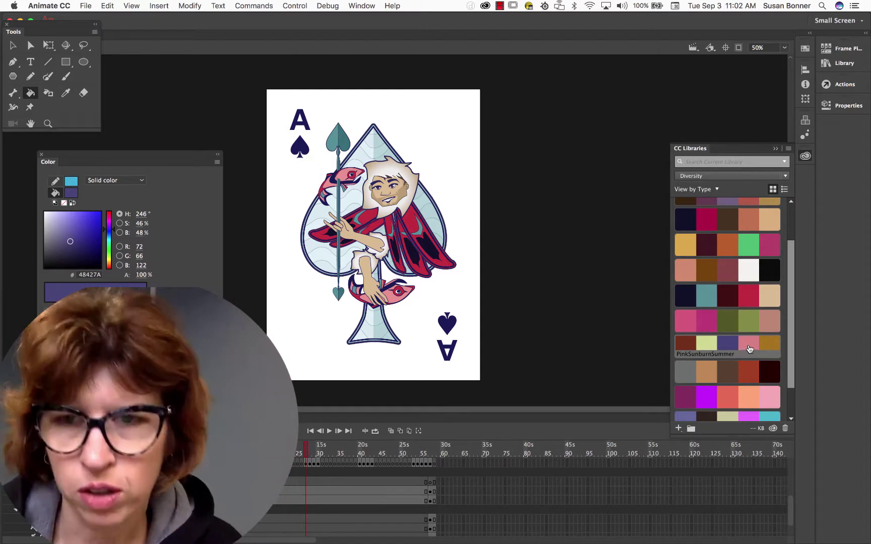
pyautogui.click(749, 345)
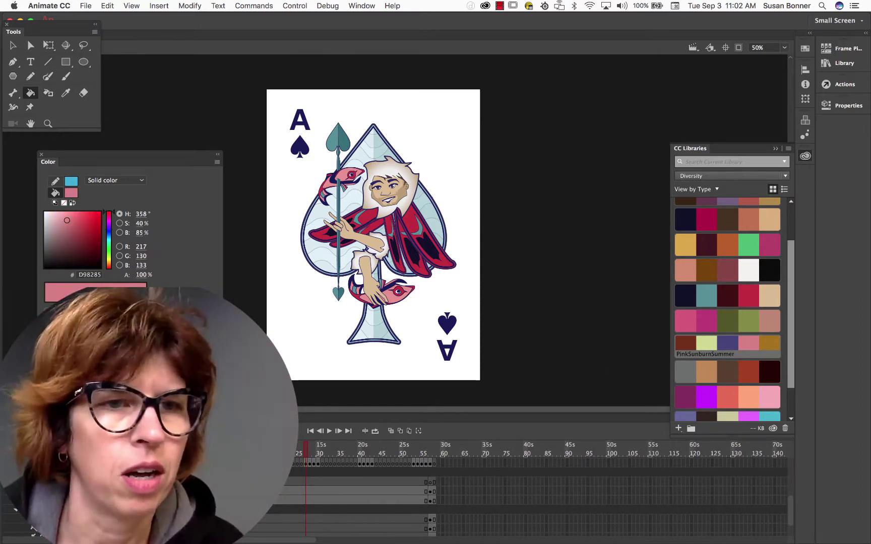
pyautogui.click(68, 312)
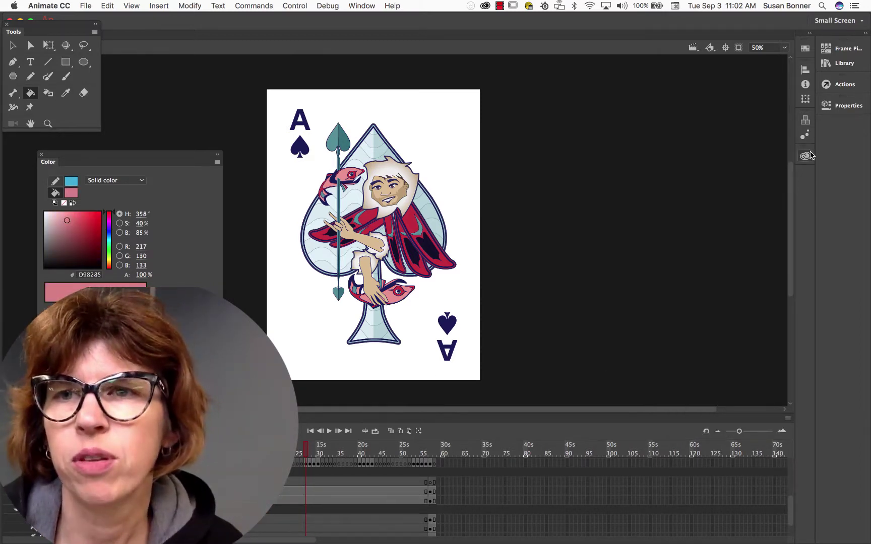
pyautogui.click(807, 156)
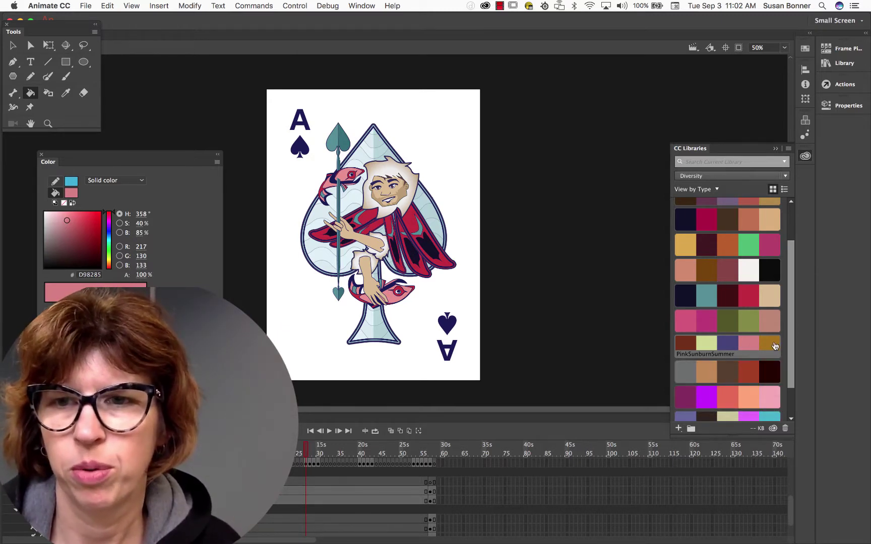
pyautogui.click(771, 344)
pyautogui.click(70, 313)
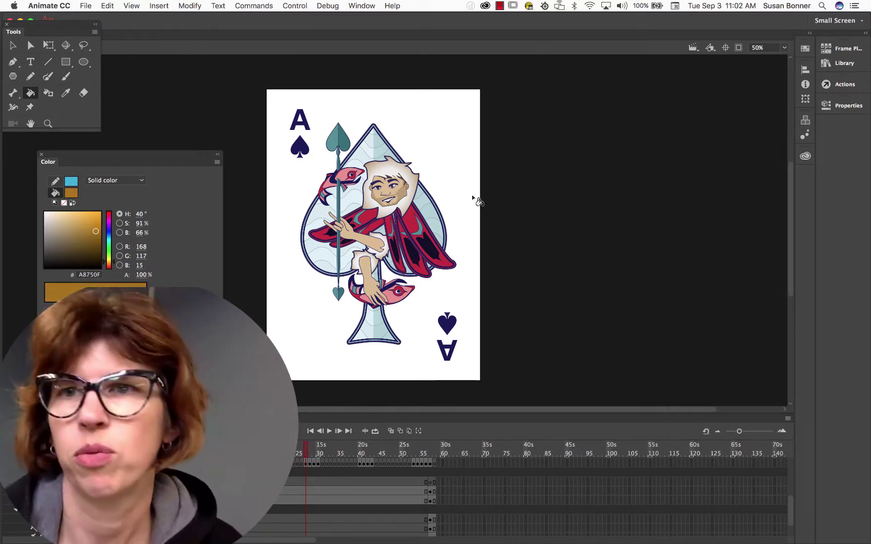
pyautogui.click(805, 69)
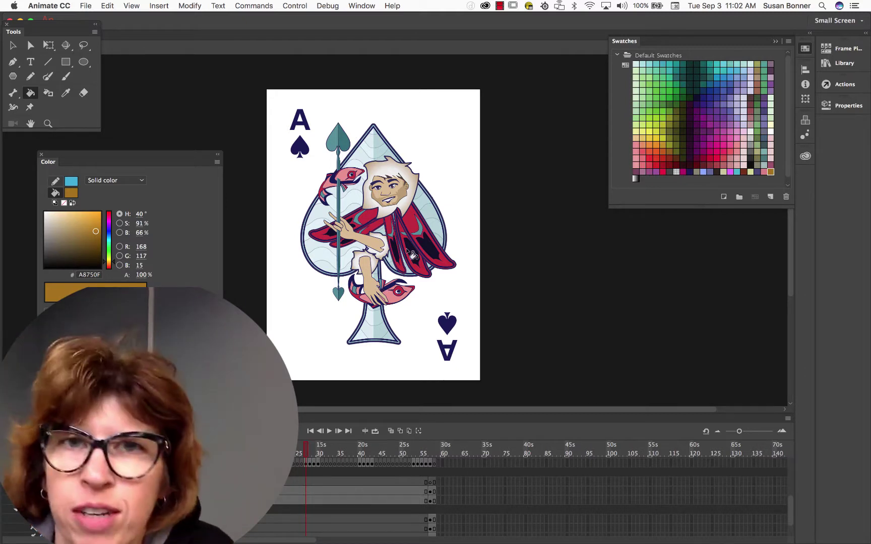
# Step: Open the assembled spade character symbol on the ace card for editing in place with the Selection tool
pyautogui.press('v')
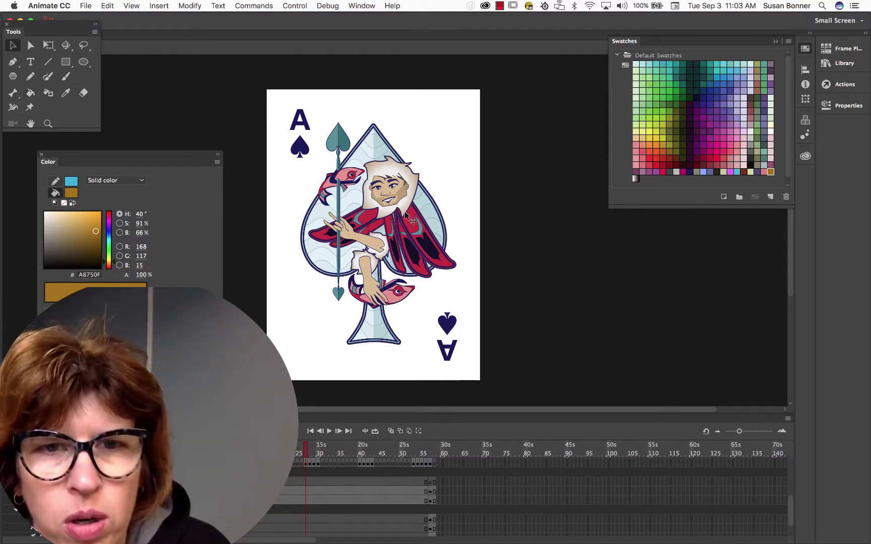
pyautogui.press('super+F9')
pyautogui.click(412, 226)
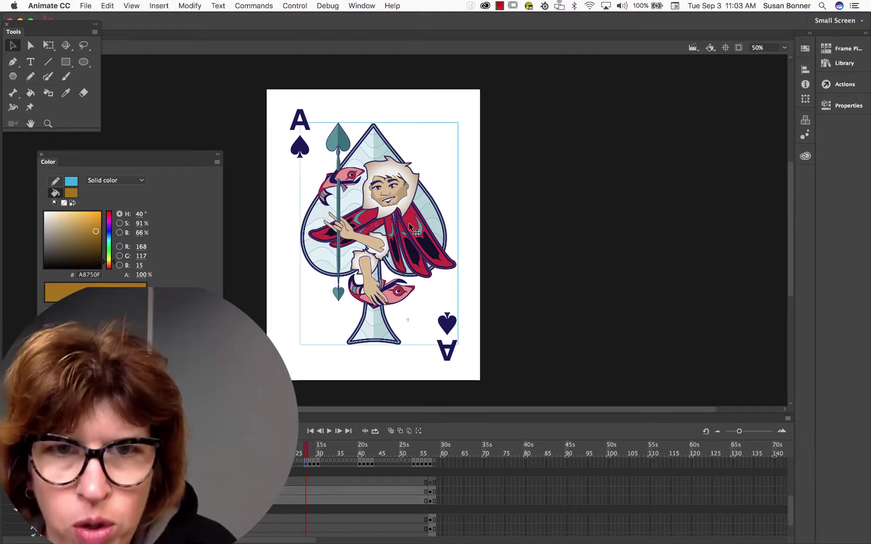
pyautogui.doubleClick(411, 227)
pyautogui.press('super+e')
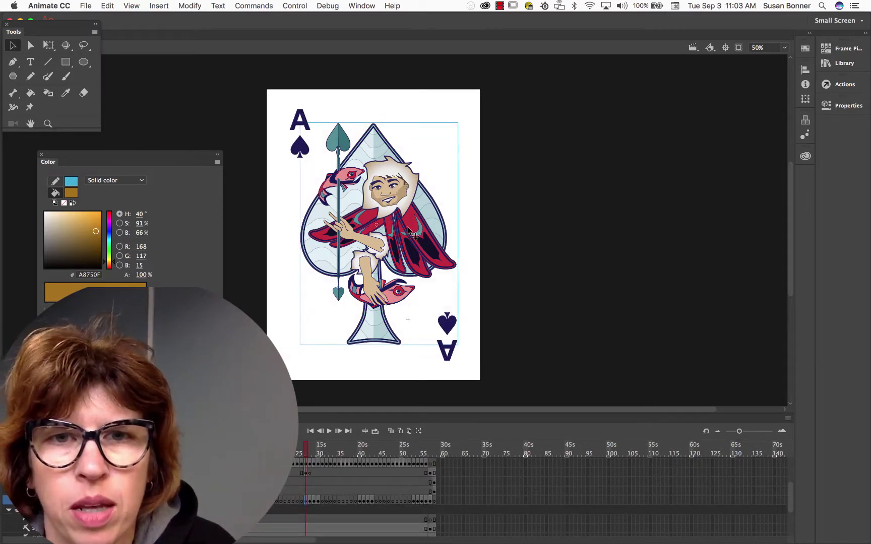
pyautogui.doubleClick(408, 226)
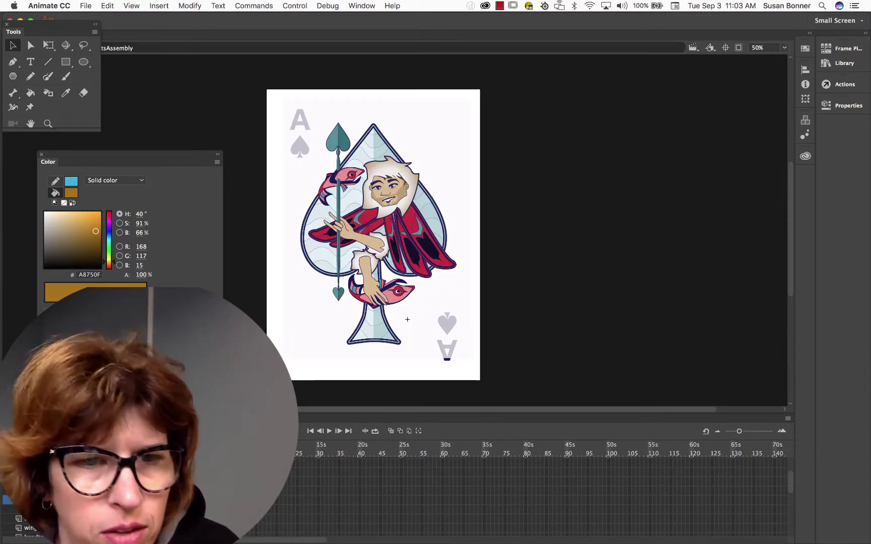
# Step: Unlock the assembly's layers, hide the yellow mask shape, and open the large right wing feather symbol for editing in place
pyautogui.click(193, 449)
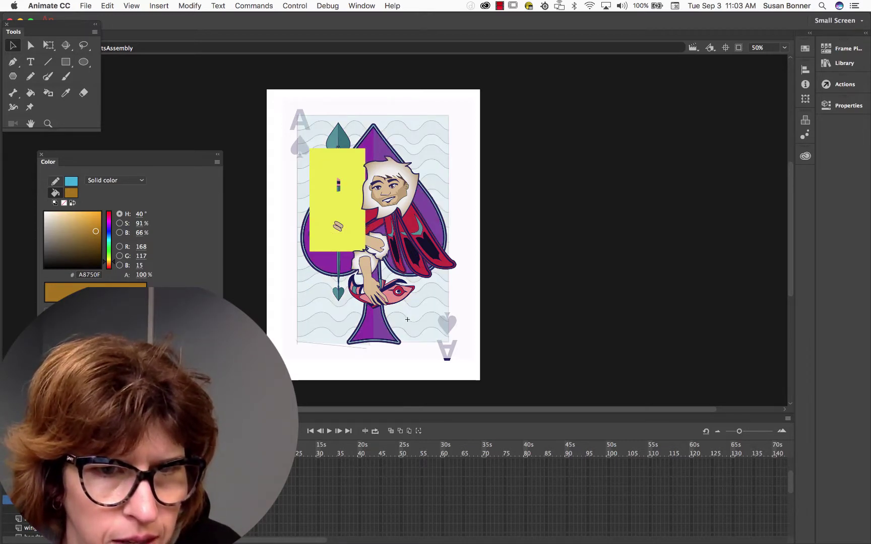
pyautogui.click(182, 500)
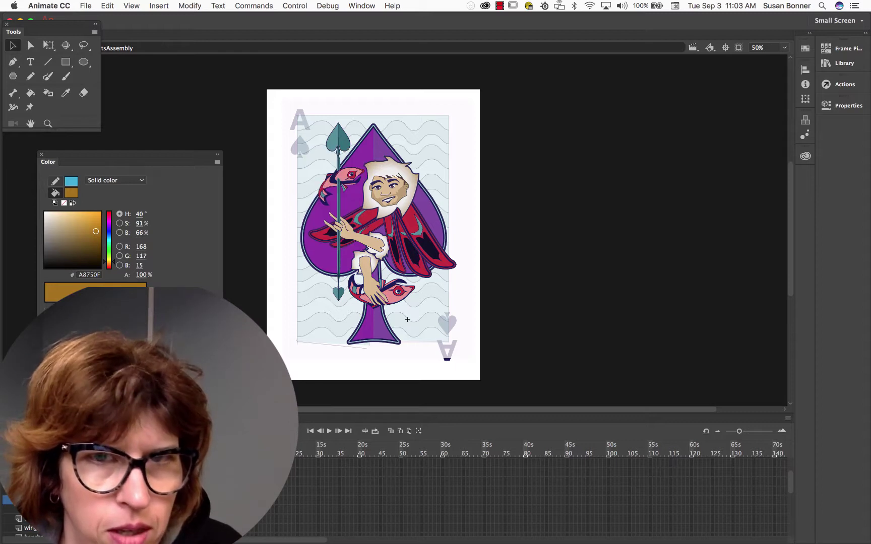
pyautogui.click(416, 231)
pyautogui.doubleClick(414, 230)
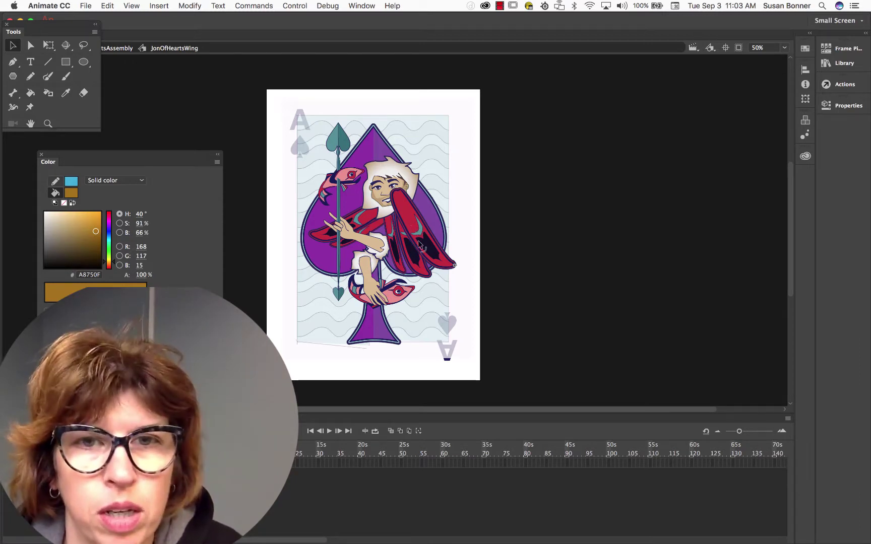
# Step: Fill the wing feather's red area with PinkSunburnSummer's ochre #A8750F from the document swatches
pyautogui.click(410, 224)
pyautogui.press('super+a')
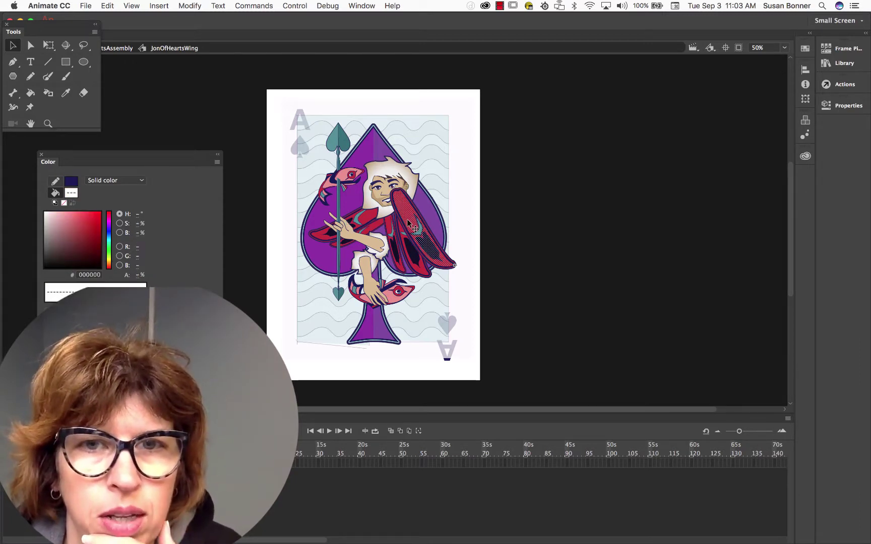
pyautogui.click(283, 305)
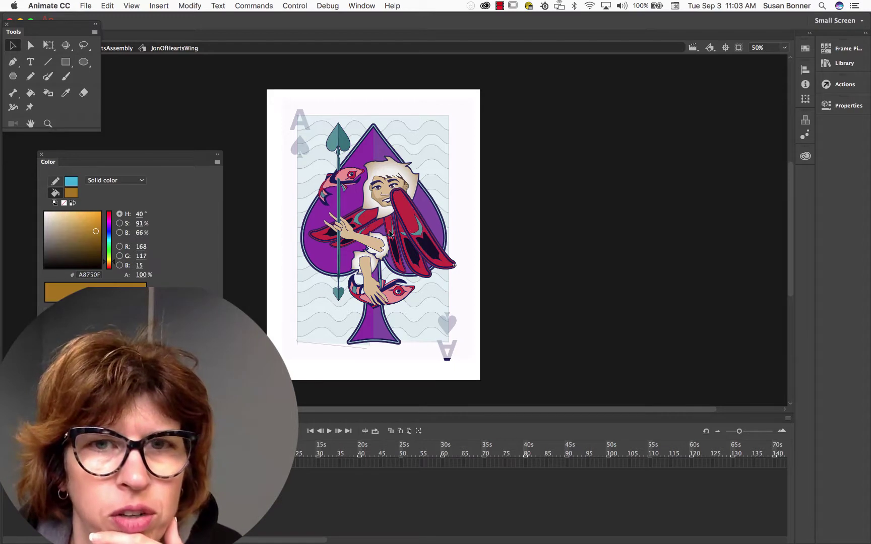
pyautogui.click(407, 216)
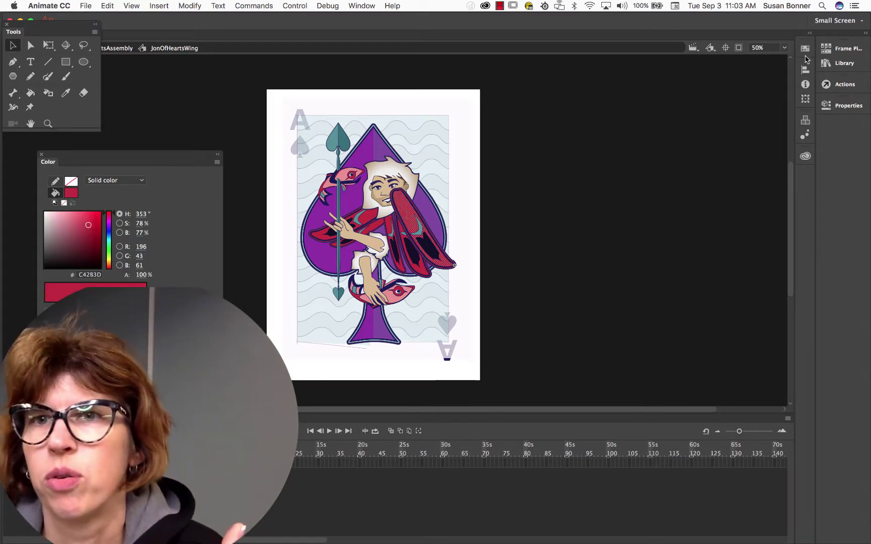
pyautogui.click(805, 49)
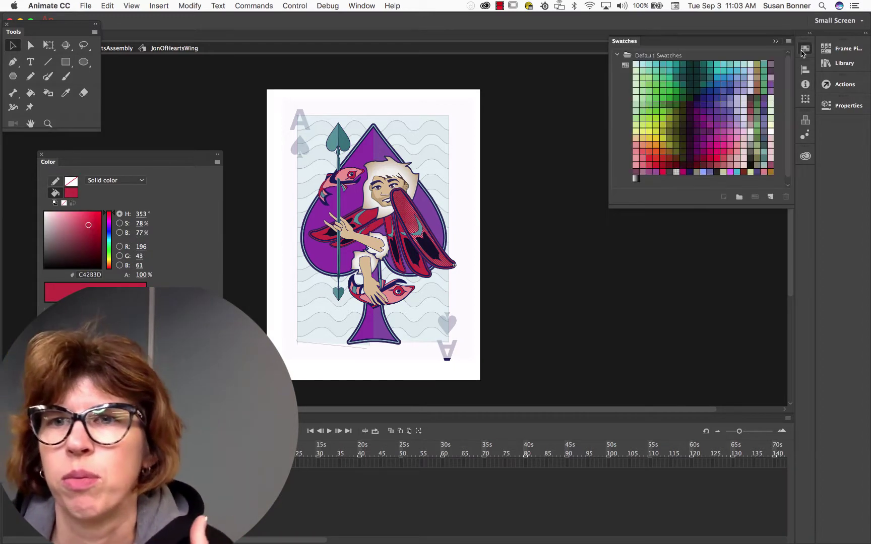
pyautogui.click(770, 172)
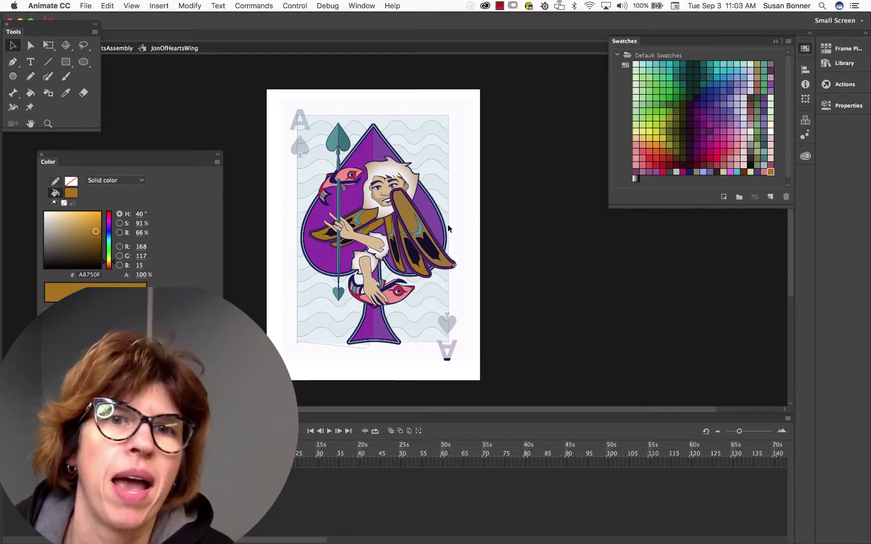
pyautogui.press('super+F9')
# Step: Recolor the feather's teal crescent with the purple #48427A document swatch
pyautogui.click(421, 233)
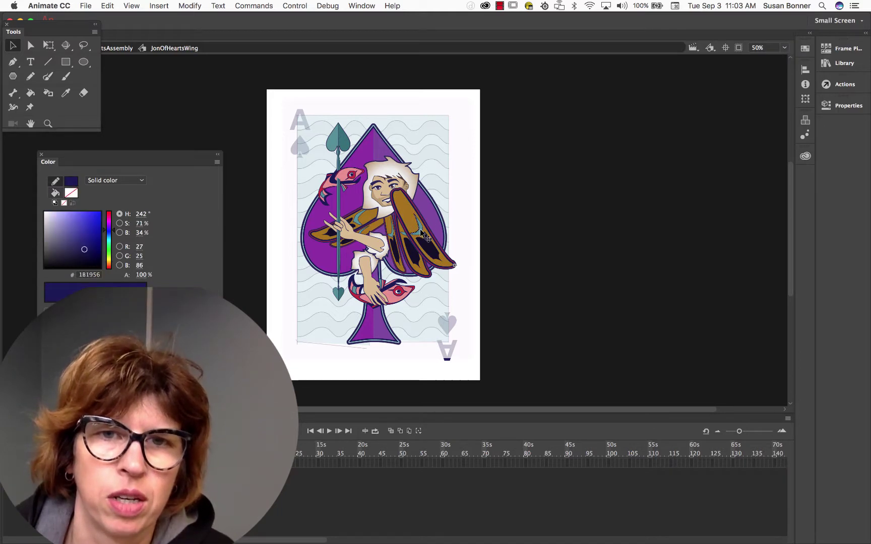
pyautogui.click(420, 234)
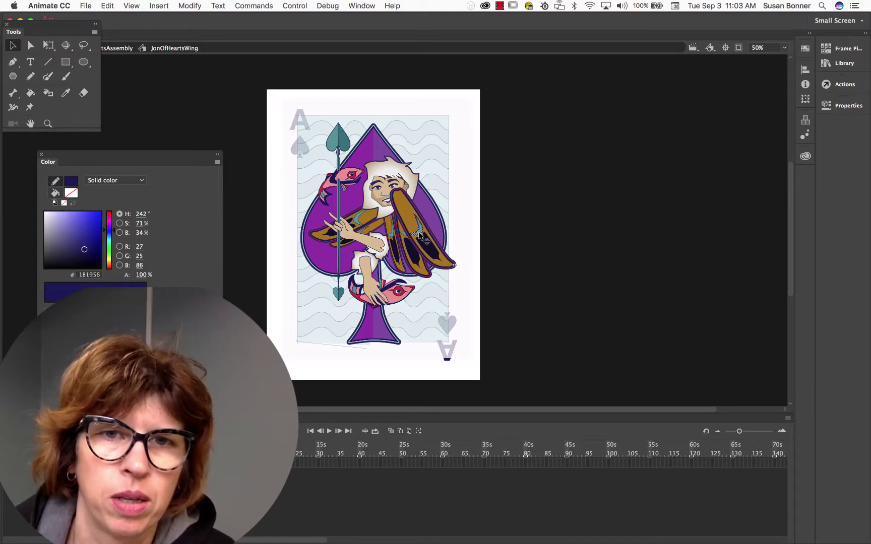
pyautogui.press('z')
pyautogui.click(420, 235)
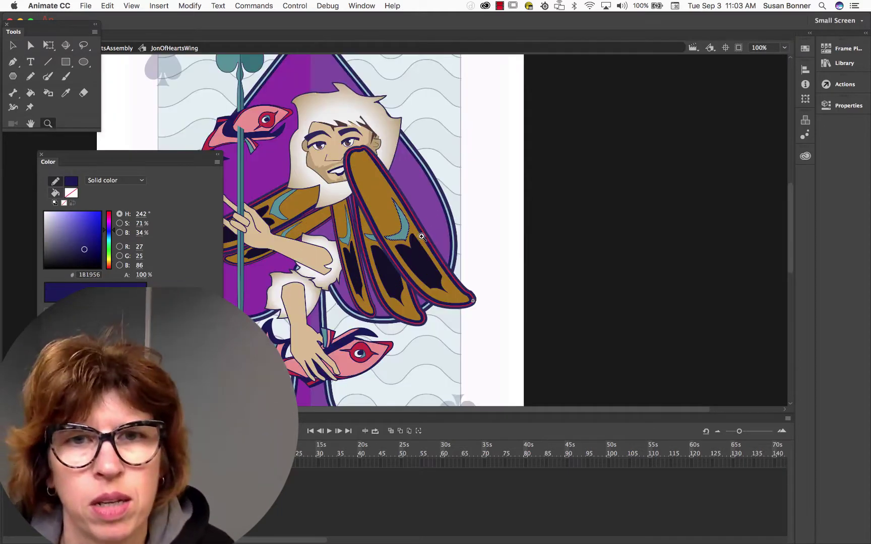
pyautogui.click(419, 236)
pyautogui.press('v')
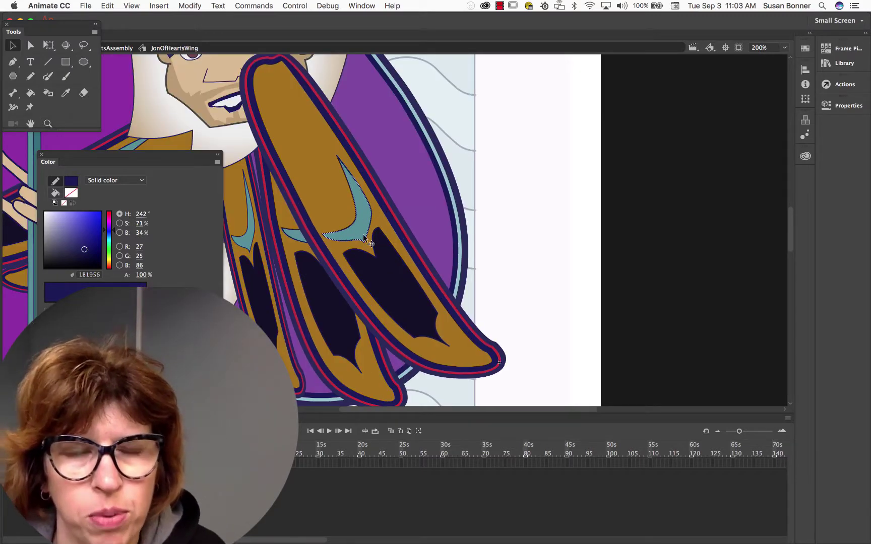
pyautogui.click(358, 243)
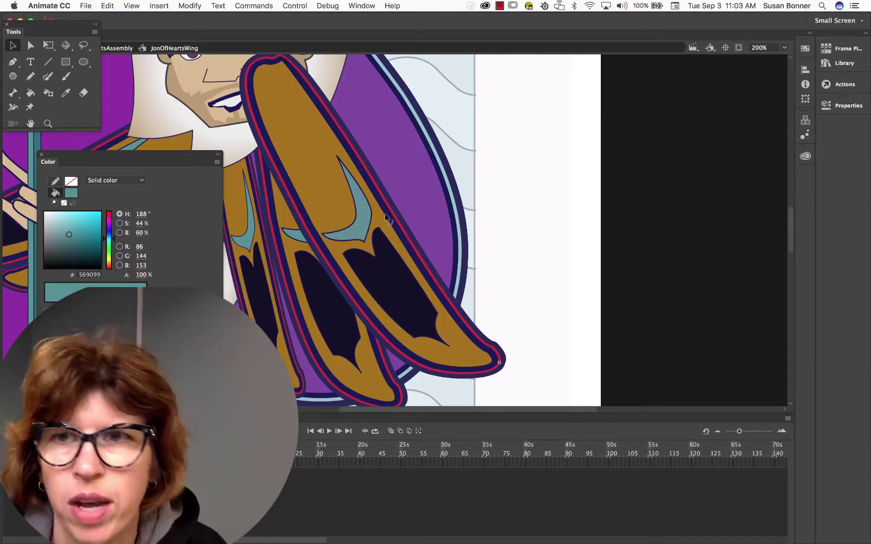
pyautogui.click(806, 48)
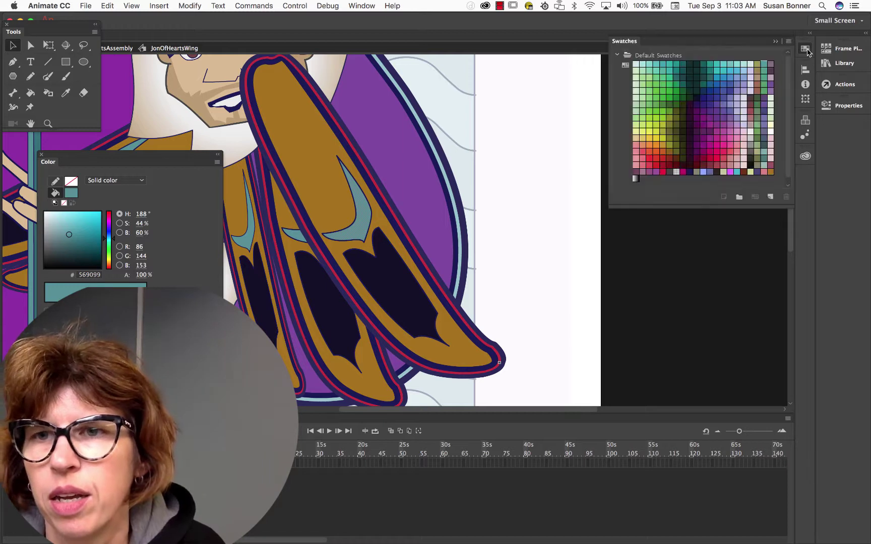
pyautogui.click(758, 172)
pyautogui.click(508, 278)
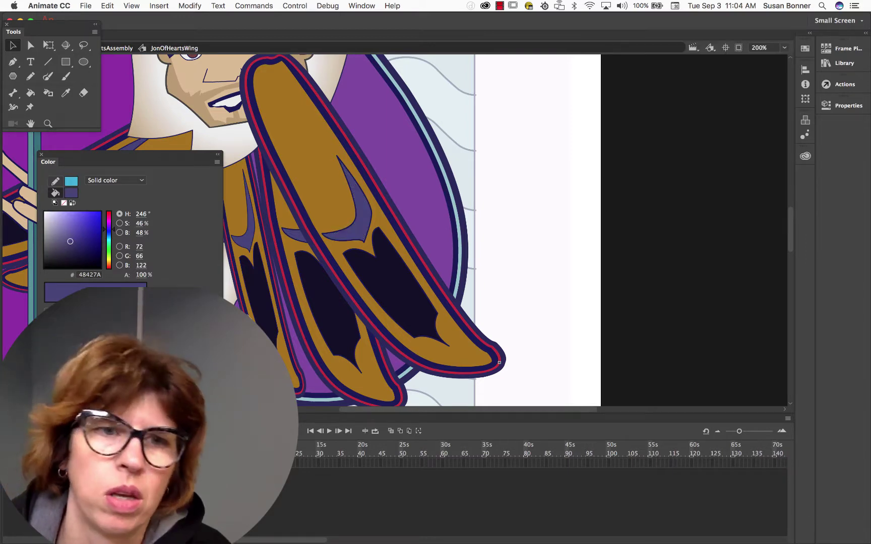
# Step: Relocate the floating Tools panel clear of the edit path, return to JonOfHeartsAssembly and lock its layers
pyautogui.press('z')
pyautogui.keyDown('alt'); pyautogui.click(353, 304); pyautogui.keyUp('alt')
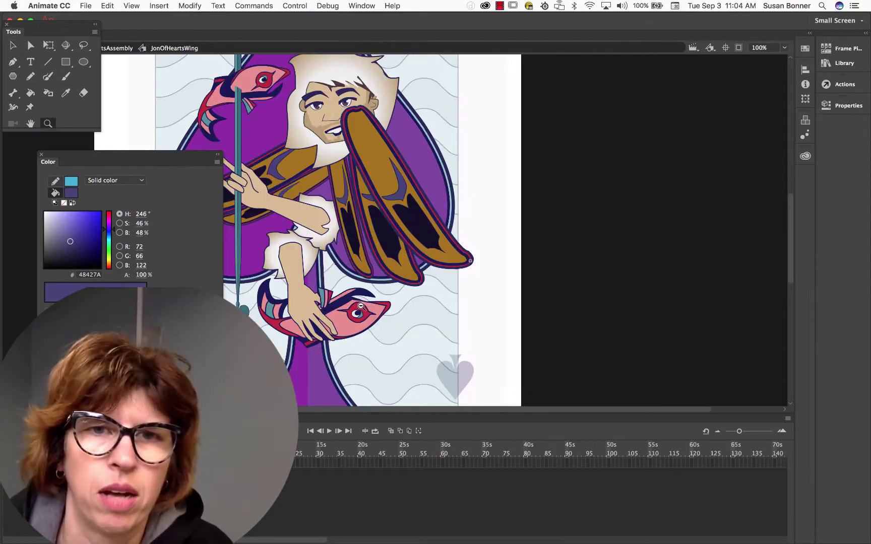
pyautogui.keyDown('alt'); pyautogui.click(356, 304); pyautogui.keyUp('alt')
pyautogui.moveTo(380, 264); pyautogui.dragTo(426, 315)
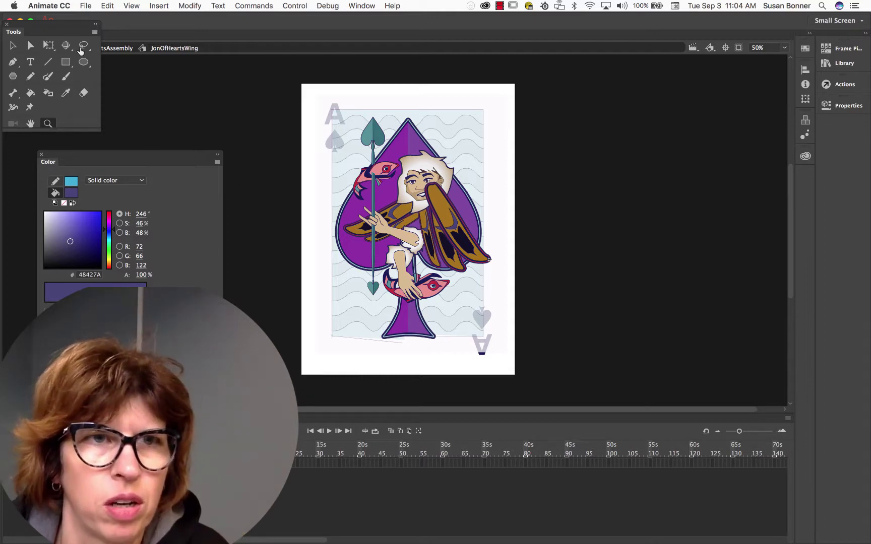
pyautogui.moveTo(75, 25); pyautogui.dragTo(715, 181)
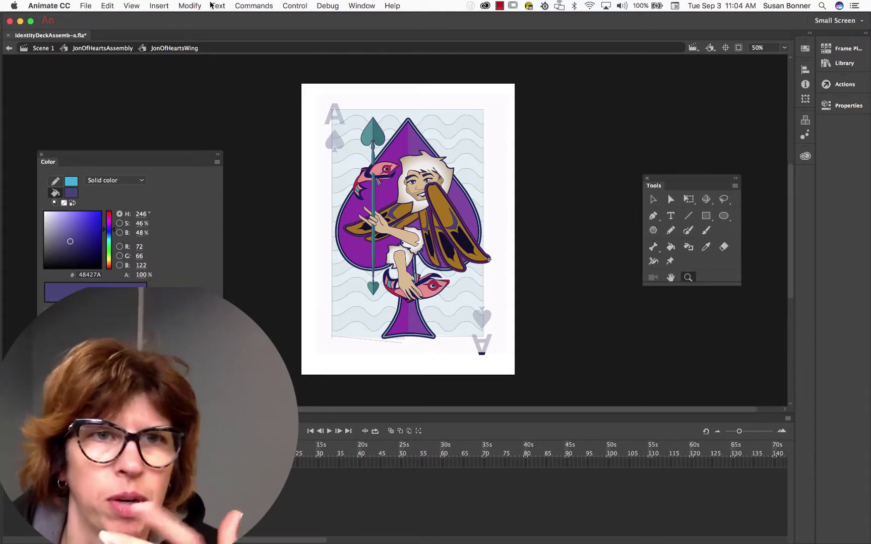
pyautogui.click(85, 49)
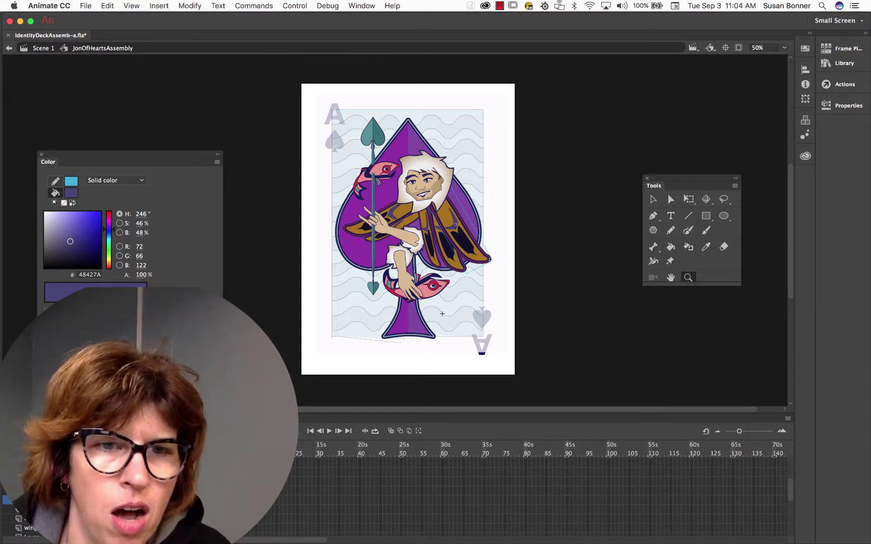
pyautogui.click(188, 449)
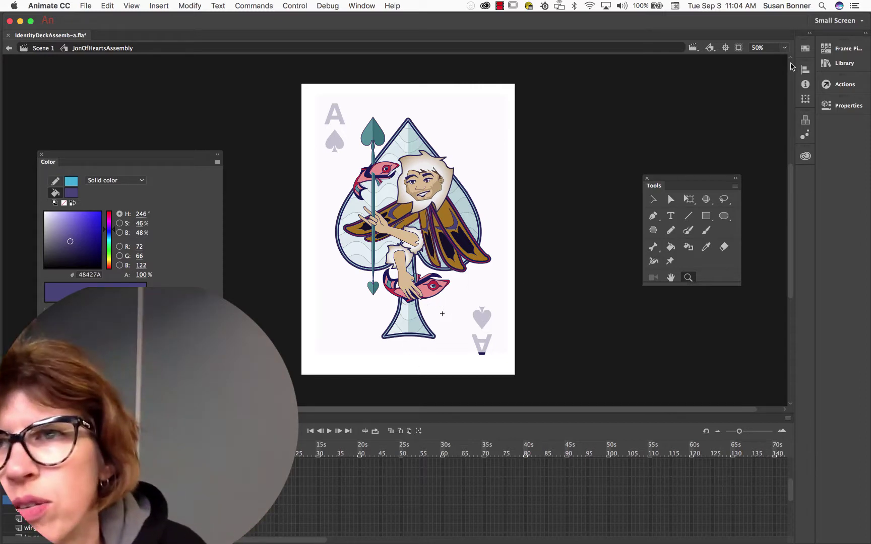
# Step: Check the document swatches against the color themes in the Diversity library
pyautogui.click(805, 48)
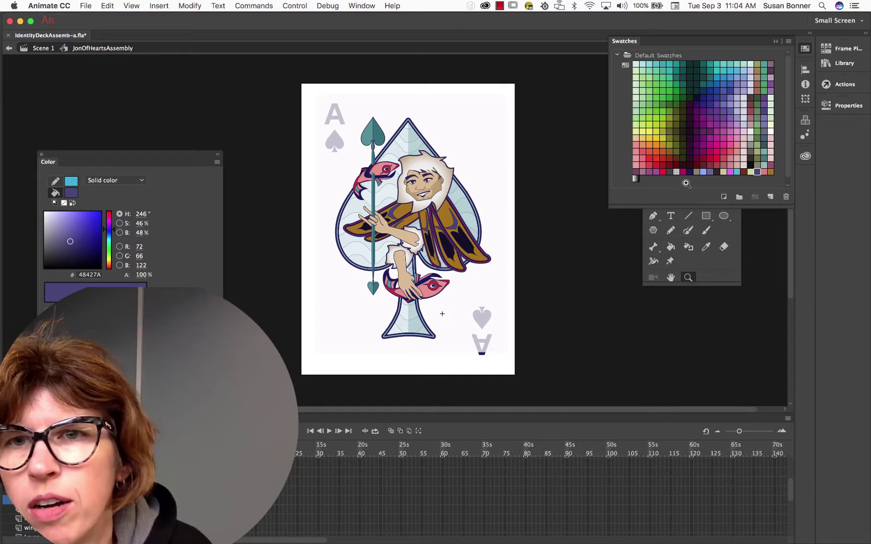
pyautogui.click(805, 156)
pyautogui.scroll(-2, 729, 345)
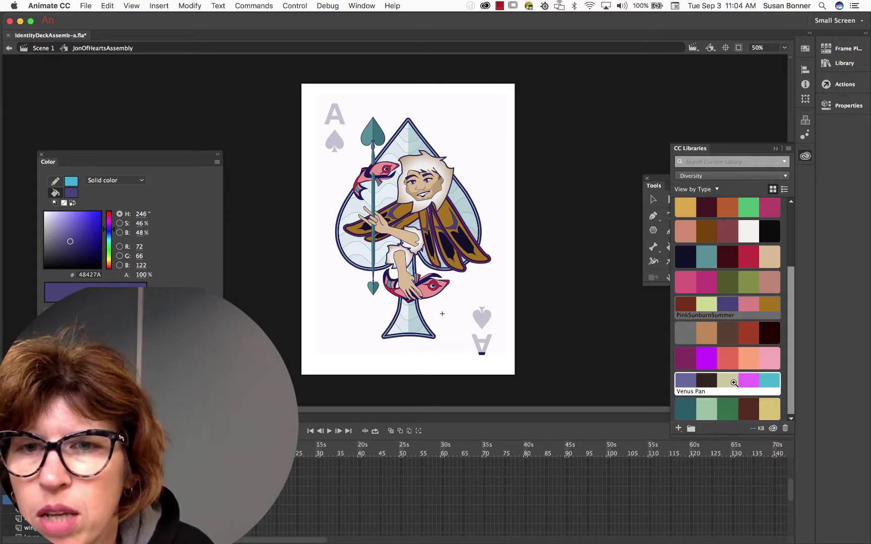
pyautogui.scroll(1, 749, 303)
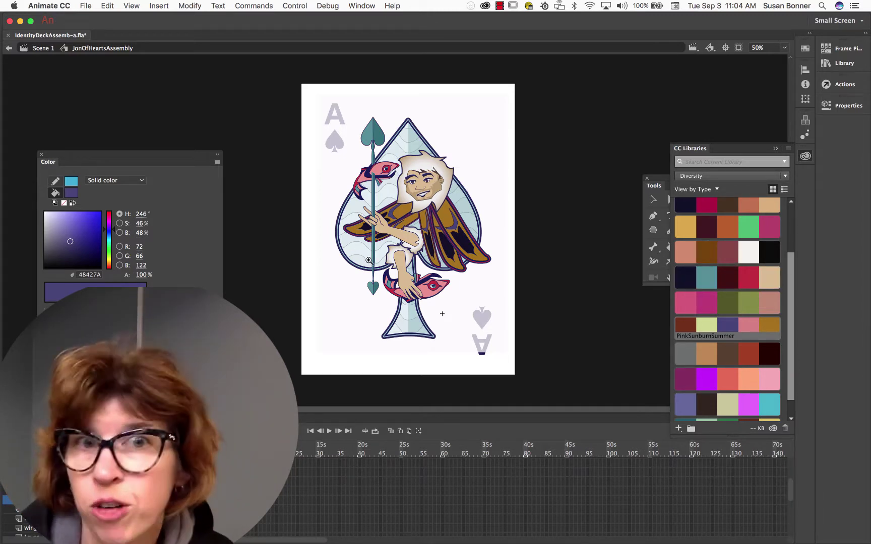
# Step: Undo the wing feather's purple and ochre recoloring and return to Scene 1
pyautogui.click(395, 331)
pyautogui.doubleClick(395, 331)
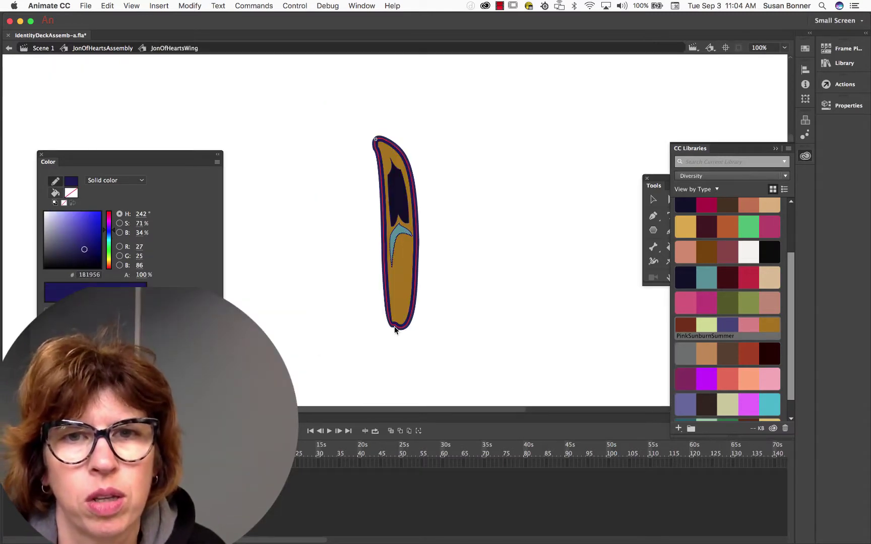
pyautogui.press('super+z')
pyautogui.press('super+z')
pyautogui.press('super+z')
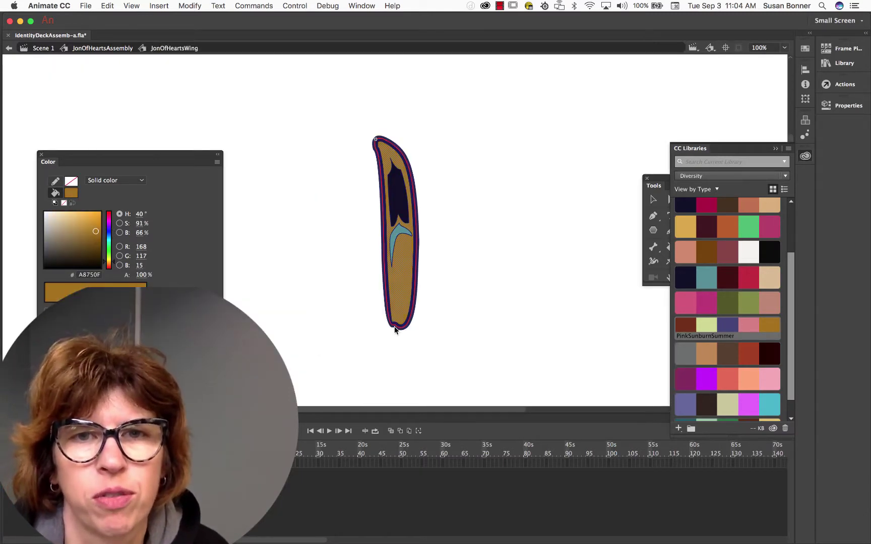
pyautogui.press('z')
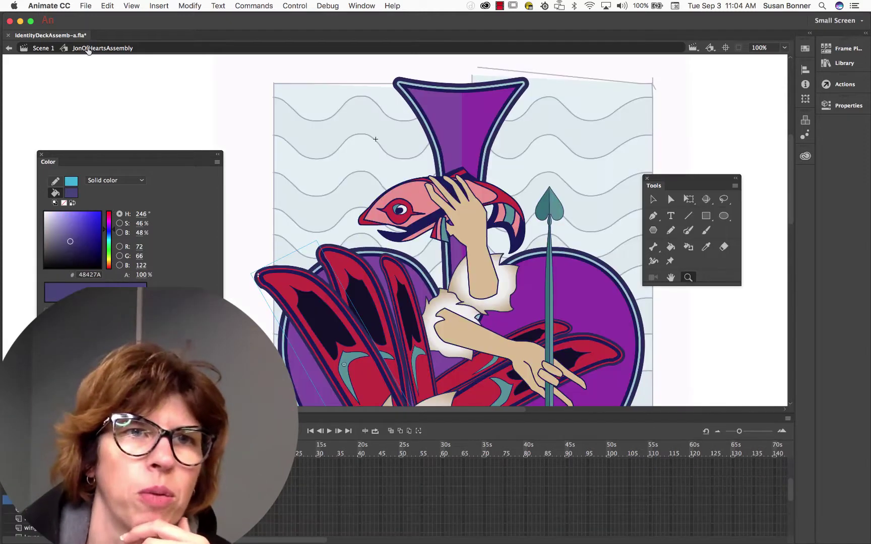
pyautogui.press('super+e')
pyautogui.click(50, 48)
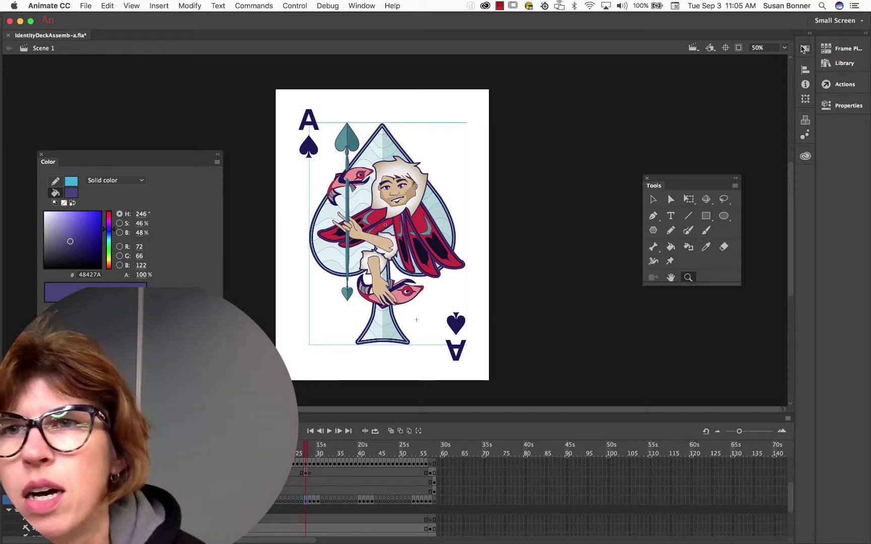
# Step: Review the document swatches and set the fill to the dark navy #131029 from the Diversity library's InuitColors theme
pyautogui.click(804, 49)
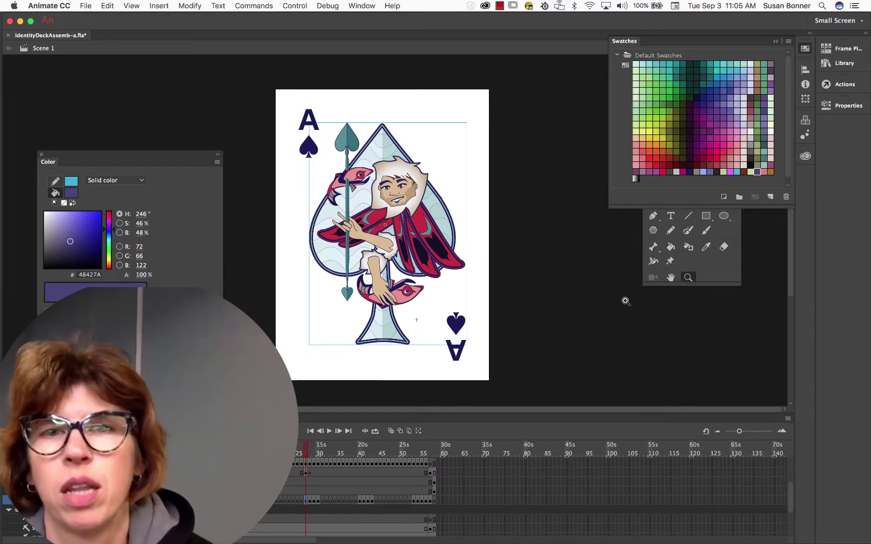
pyautogui.click(805, 155)
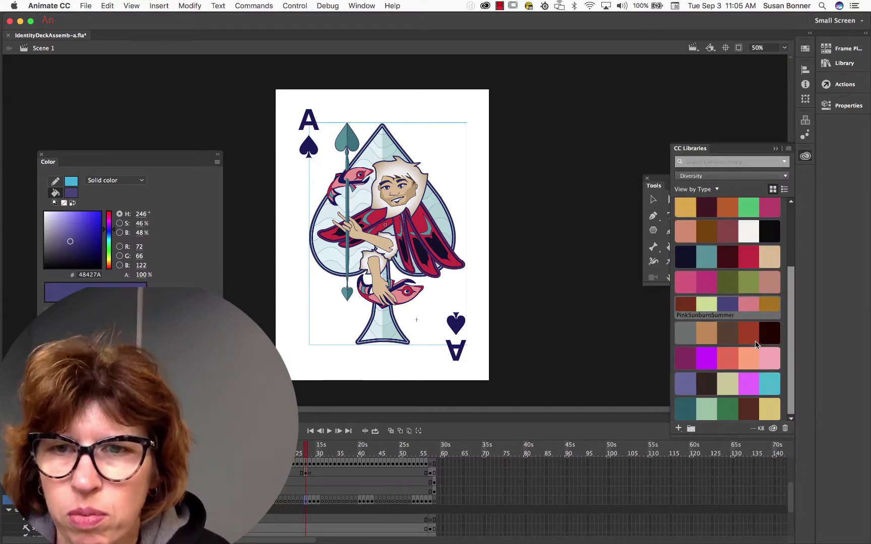
pyautogui.scroll(2, 756, 341)
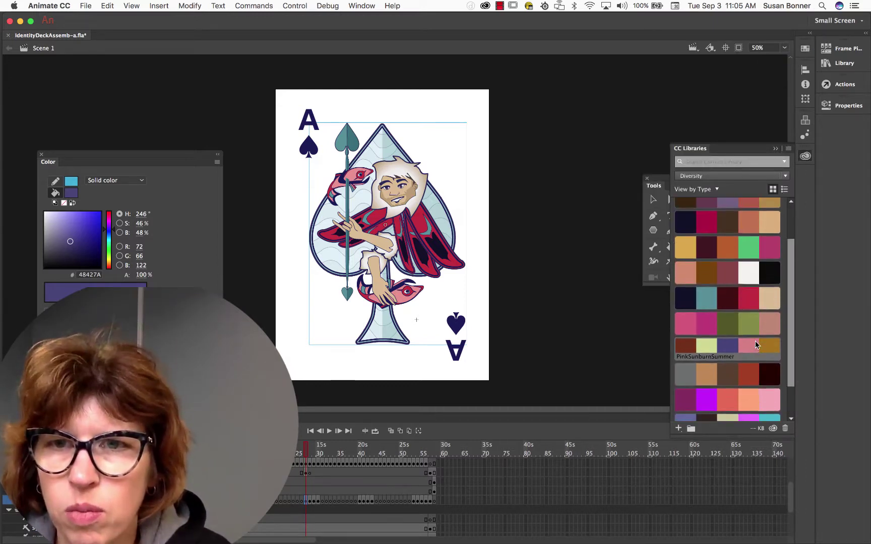
pyautogui.click(691, 301)
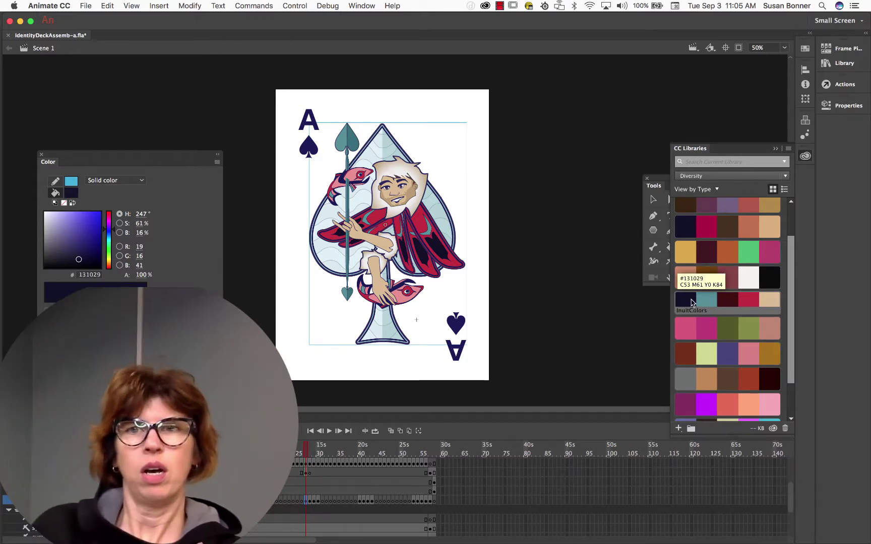